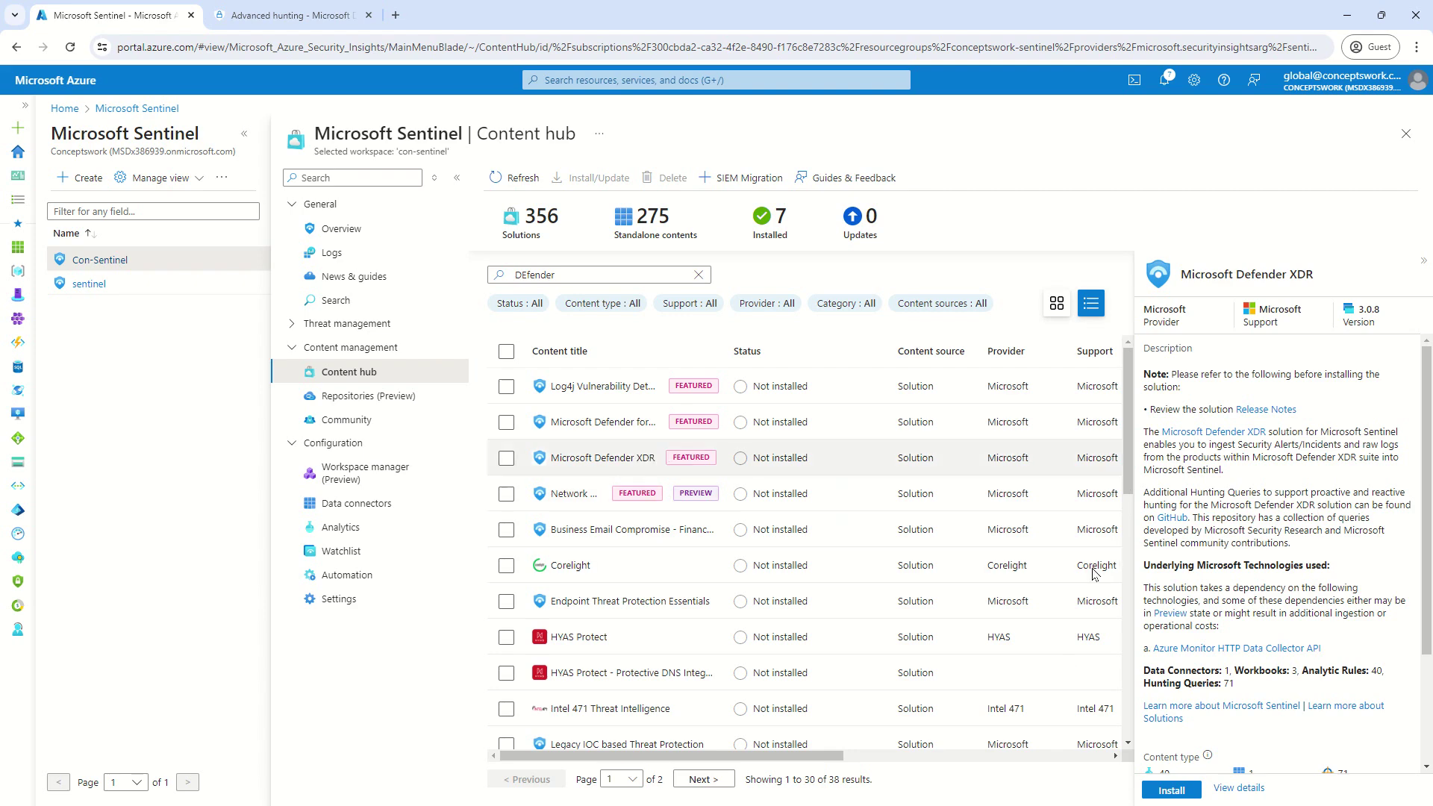
Collapse the workspace resource pane to widen the Content hub.
{"action": "left_click", "coordinate": [244, 134]}
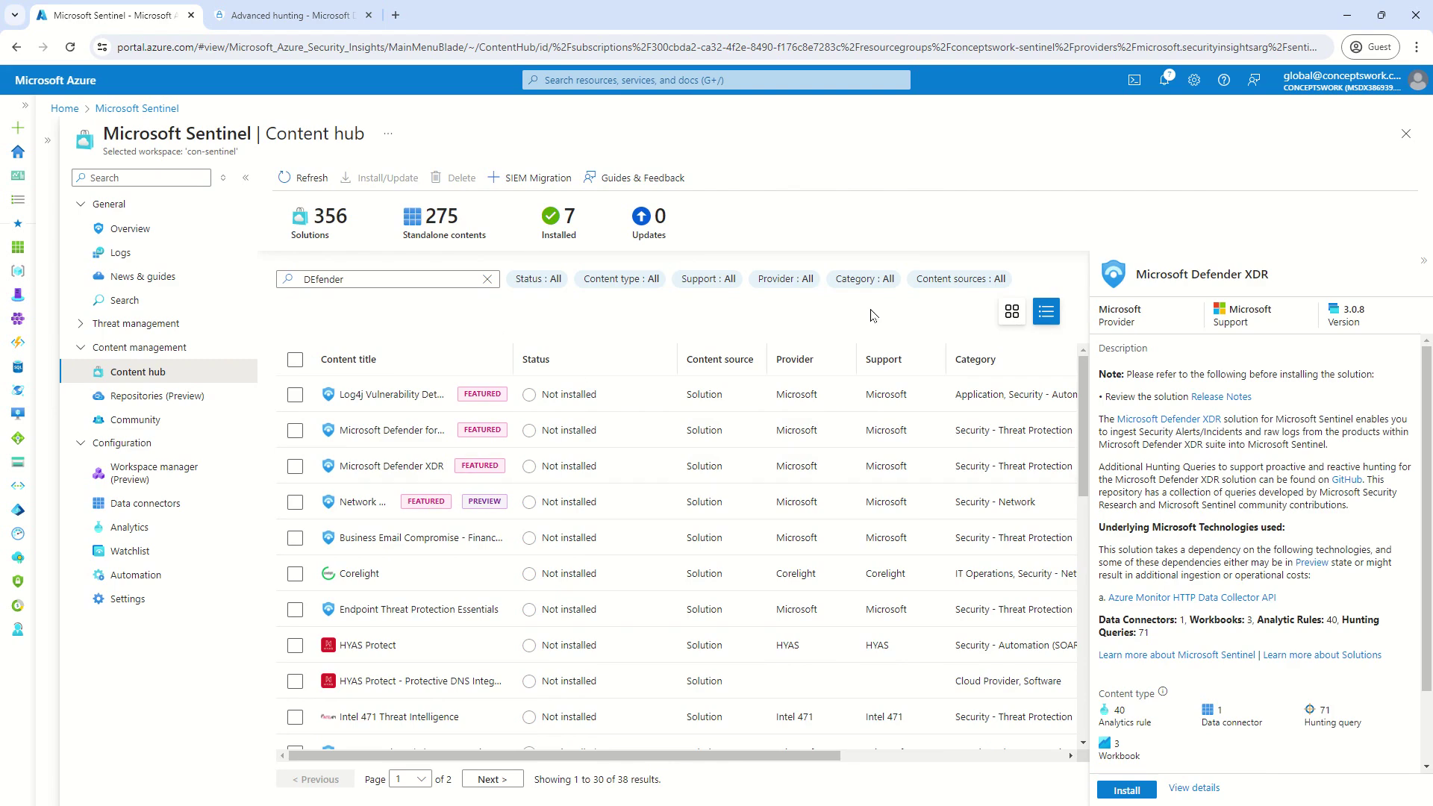
{"action": "left_click", "coordinate": [317, 56]}
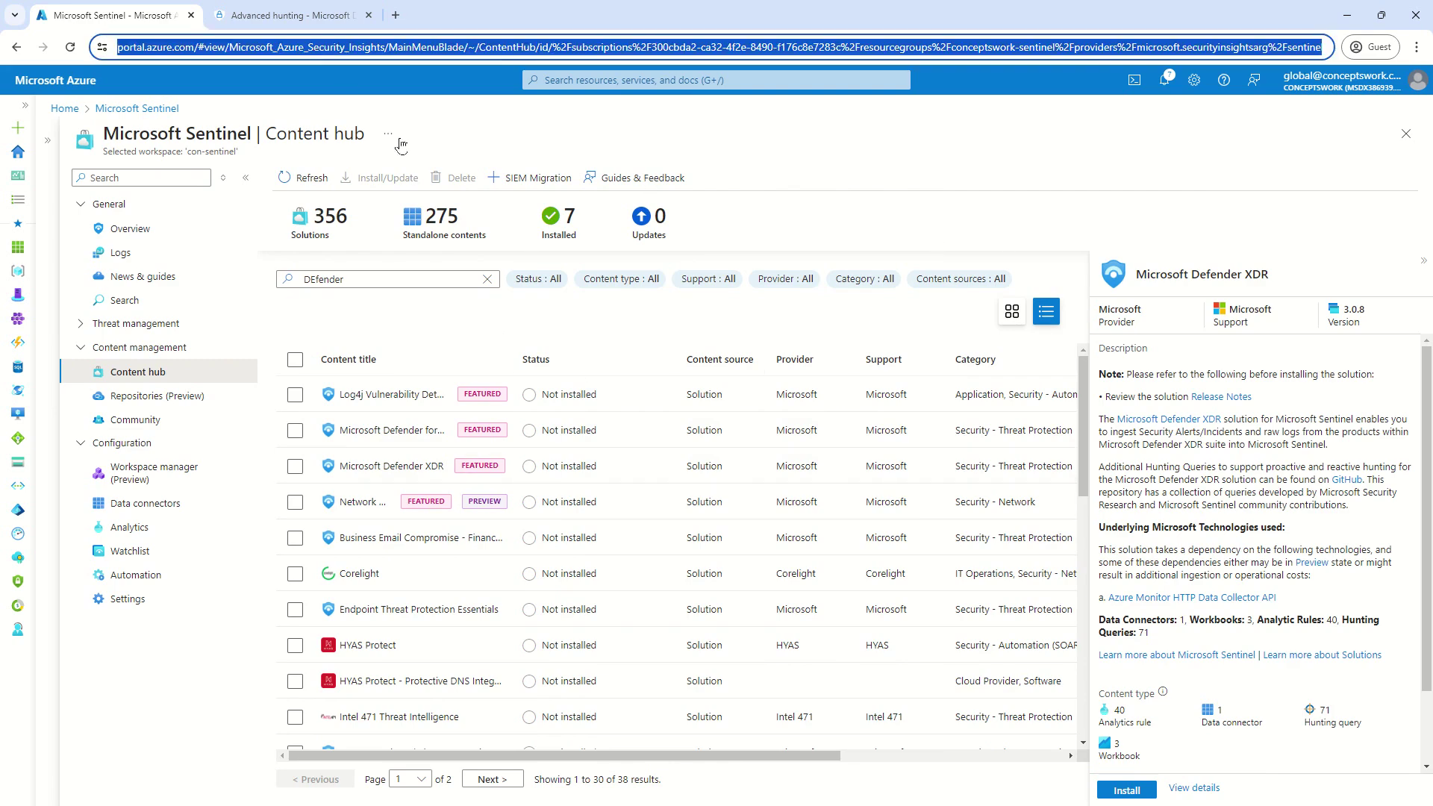
{"action": "left_click", "coordinate": [154, 654]}
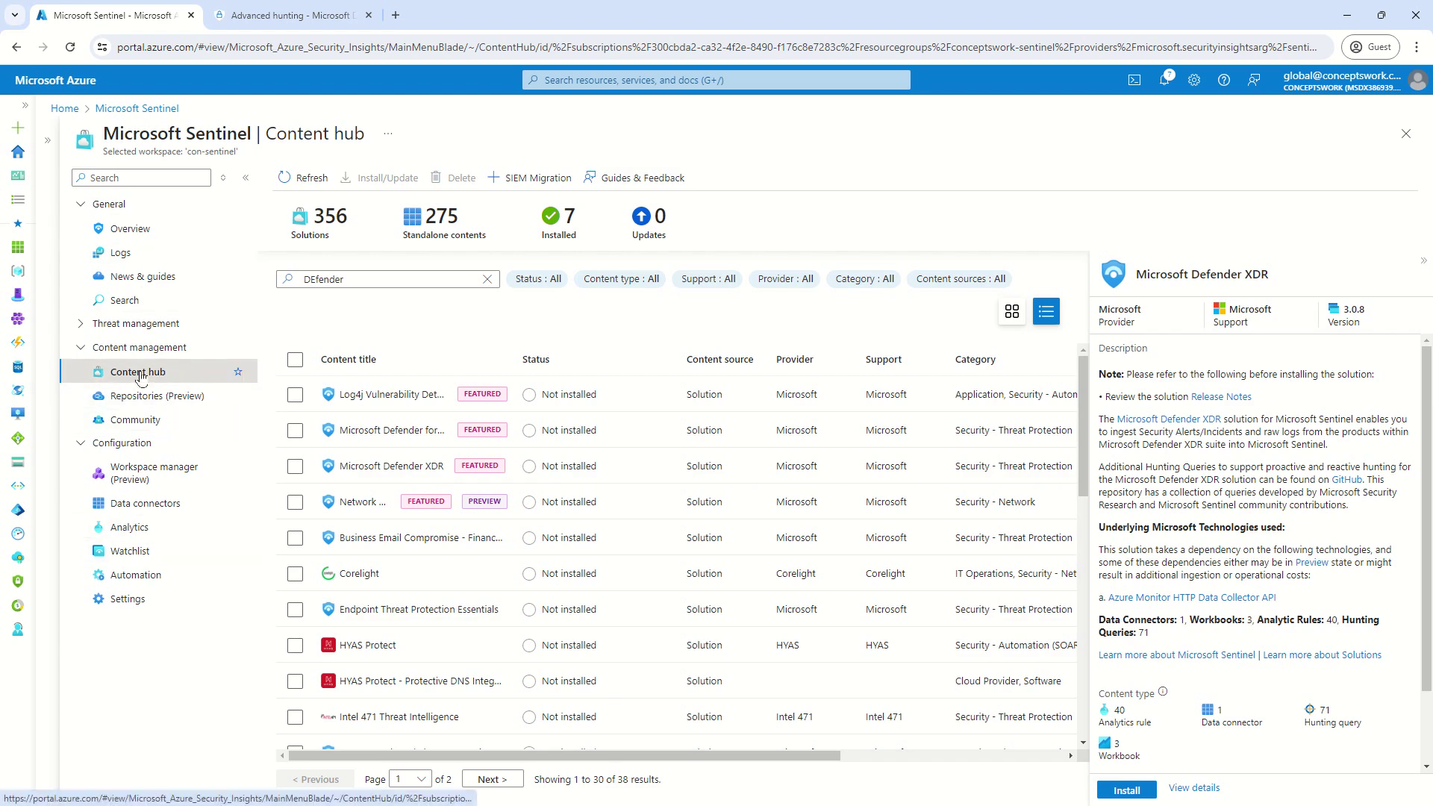
Filter Content hub by 'Defender', tick Microsoft Defender XDR and review its details.
{"action": "left_click", "coordinate": [346, 277]}
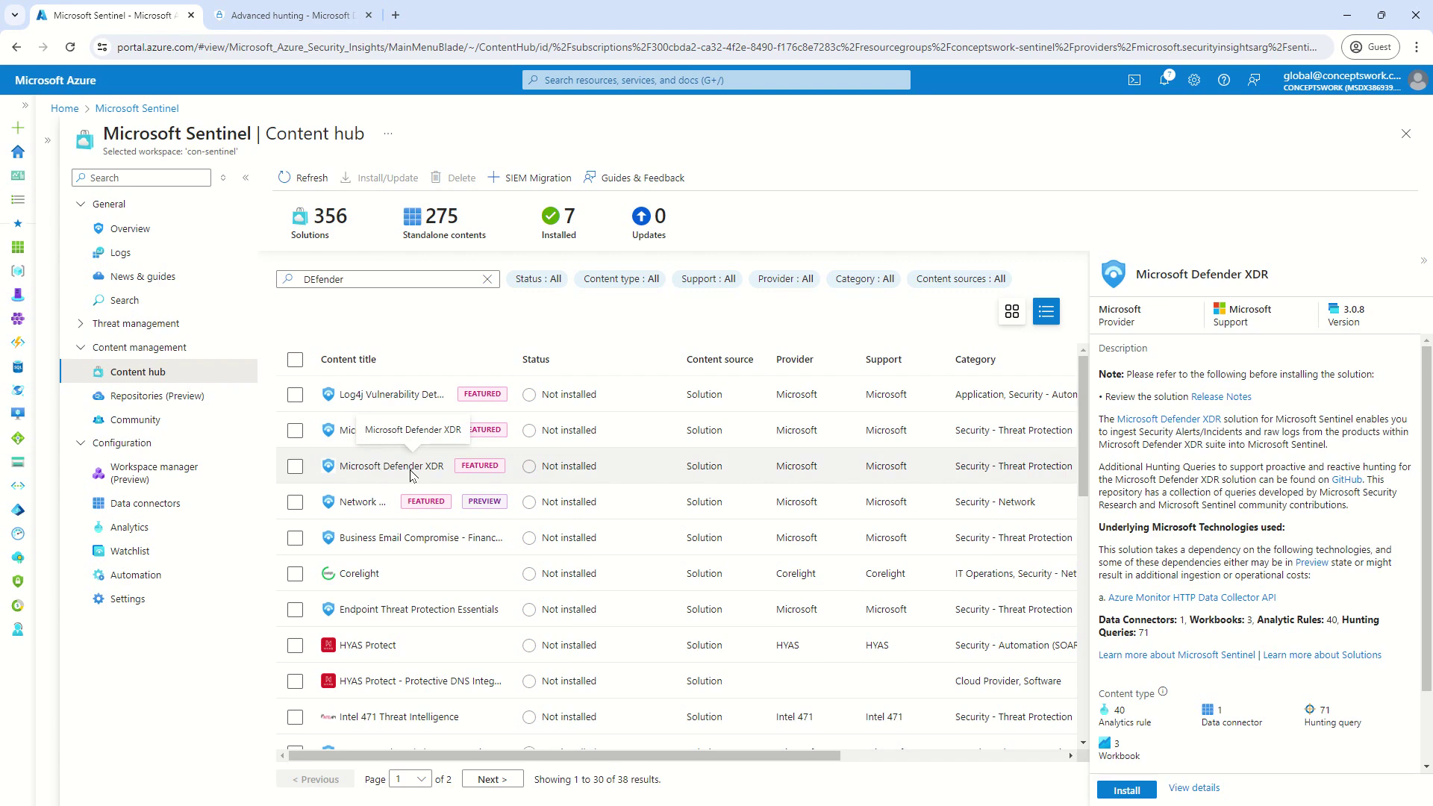
{"action": "left_click", "coordinate": [295, 468]}
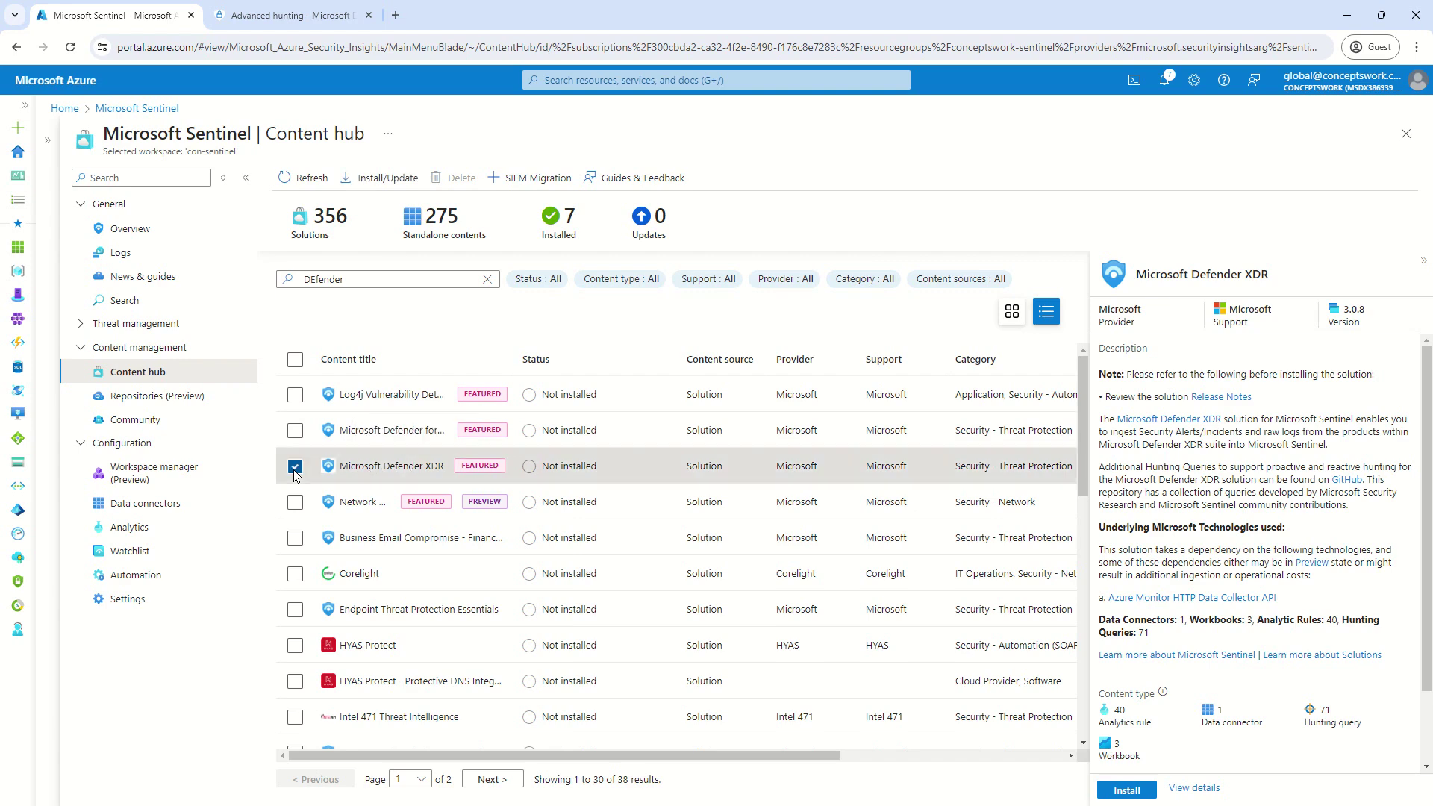
{"action": "scroll", "coordinate": [1232, 635], "scroll_direction": "down", "scroll_amount": 1}
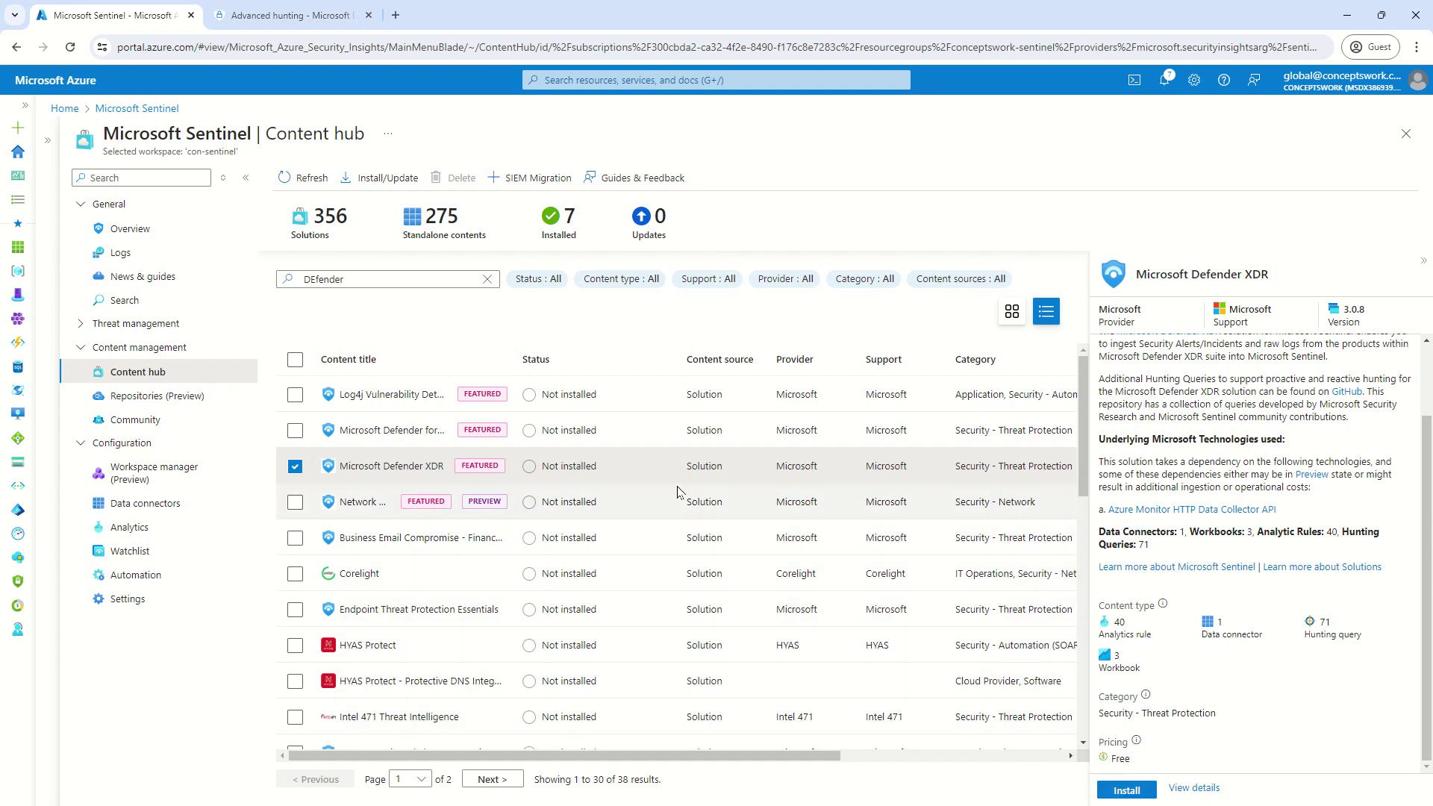
{"action": "left_click", "coordinate": [270, 26]}
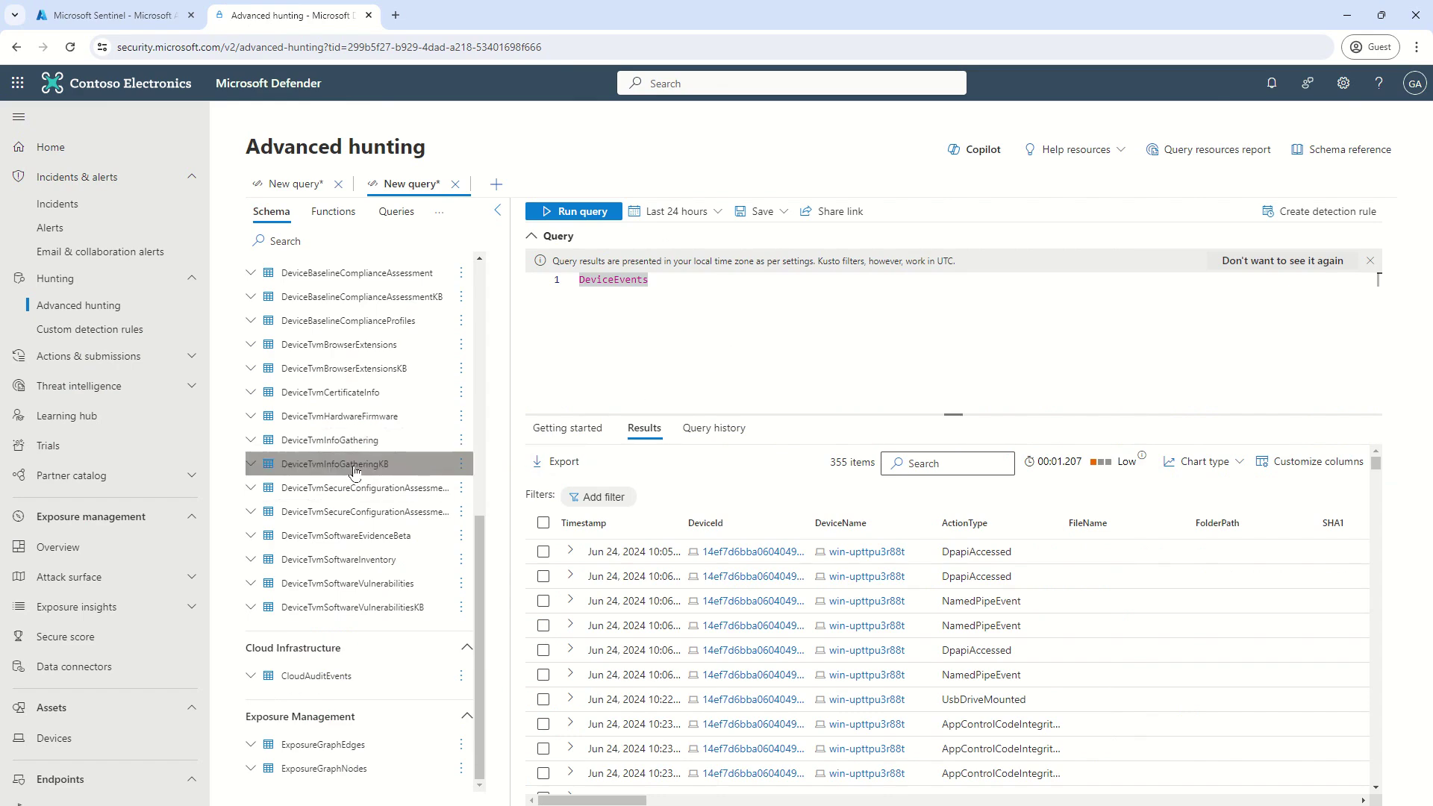
Browse the Schema tables list on the Advanced hunting page.
{"action": "scroll", "coordinate": [368, 452], "scroll_direction": "up", "scroll_amount": 1}
{"action": "scroll", "coordinate": [404, 445], "scroll_direction": "up", "scroll_amount": 4}
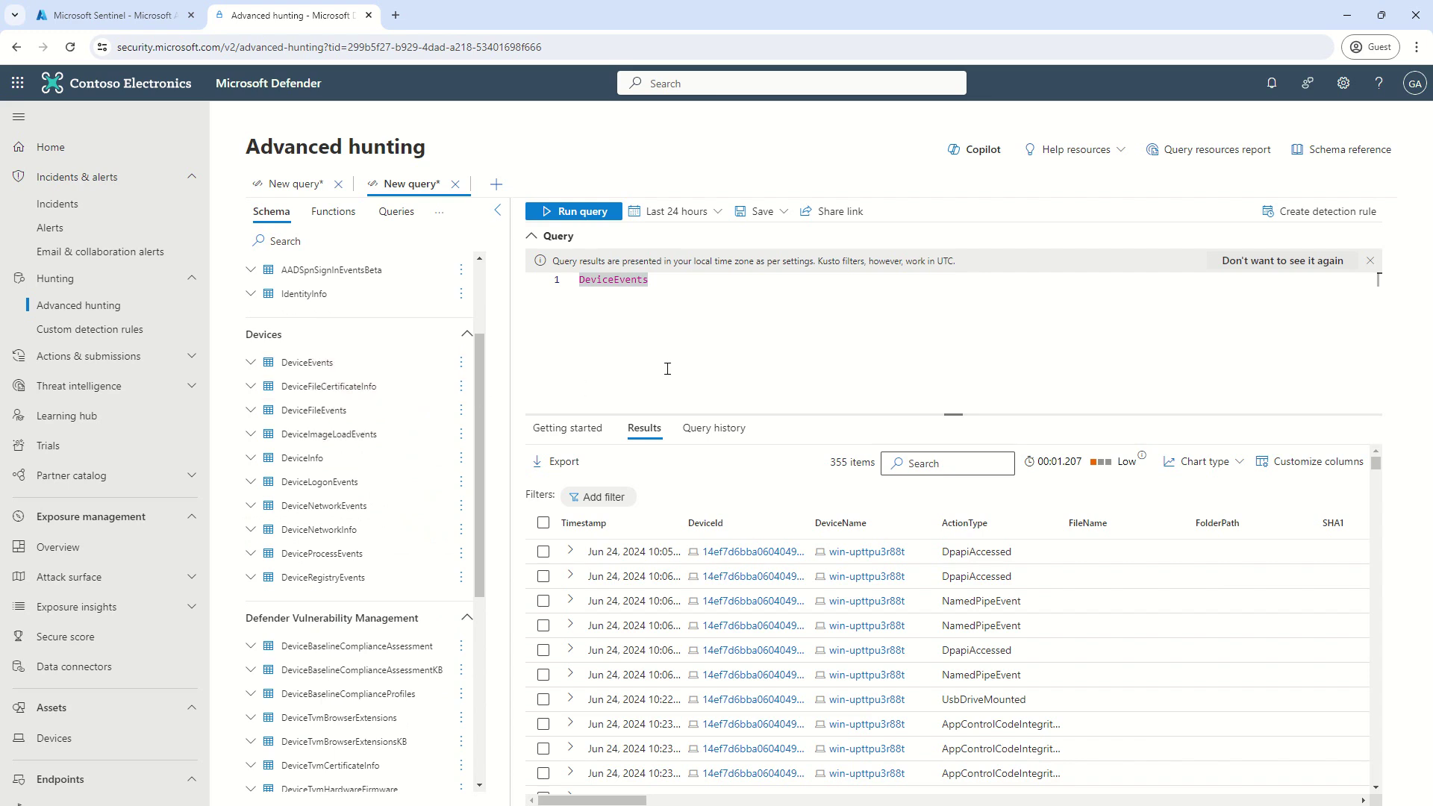
{"action": "scroll", "coordinate": [378, 400], "scroll_direction": "up", "scroll_amount": 2}
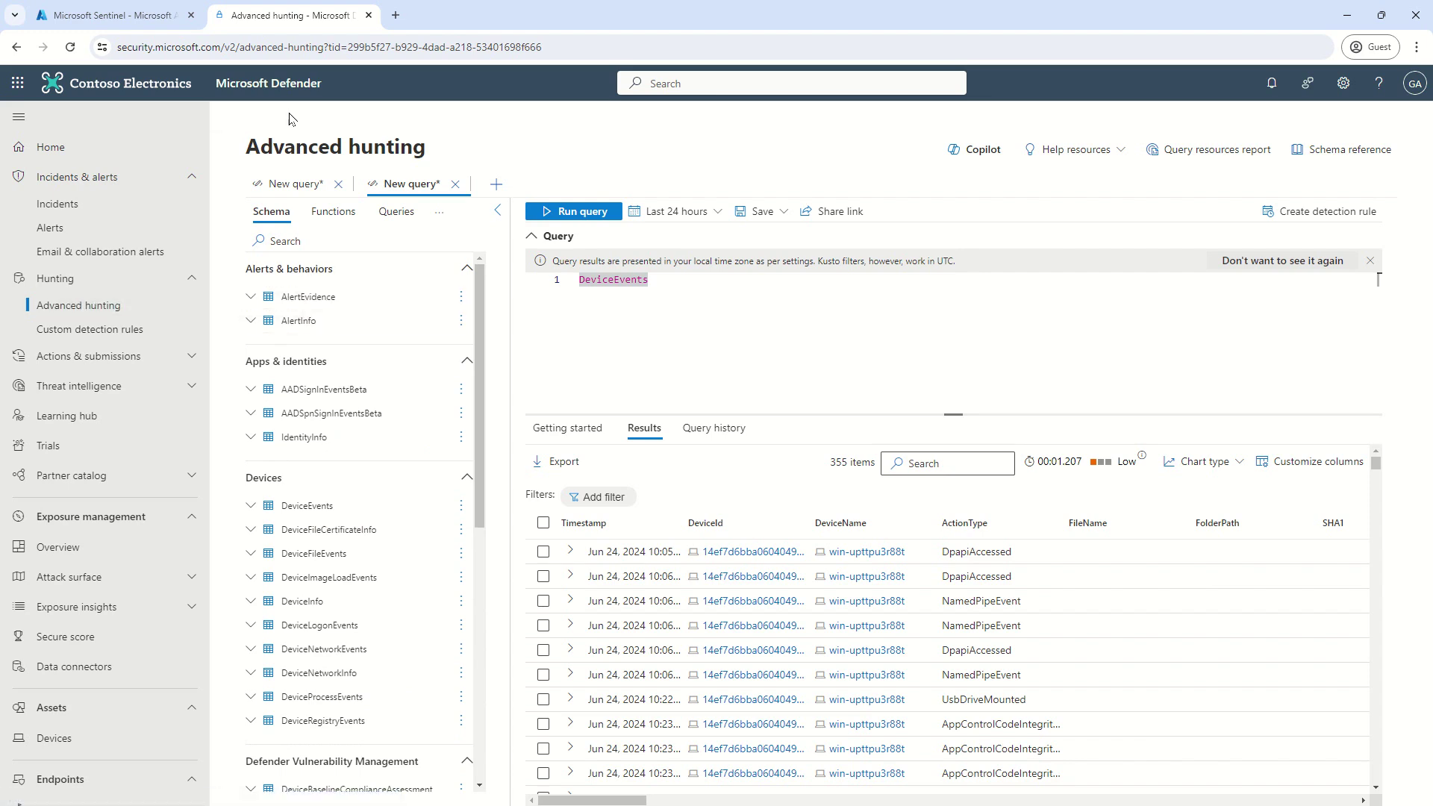
{"action": "left_click", "coordinate": [163, 49]}
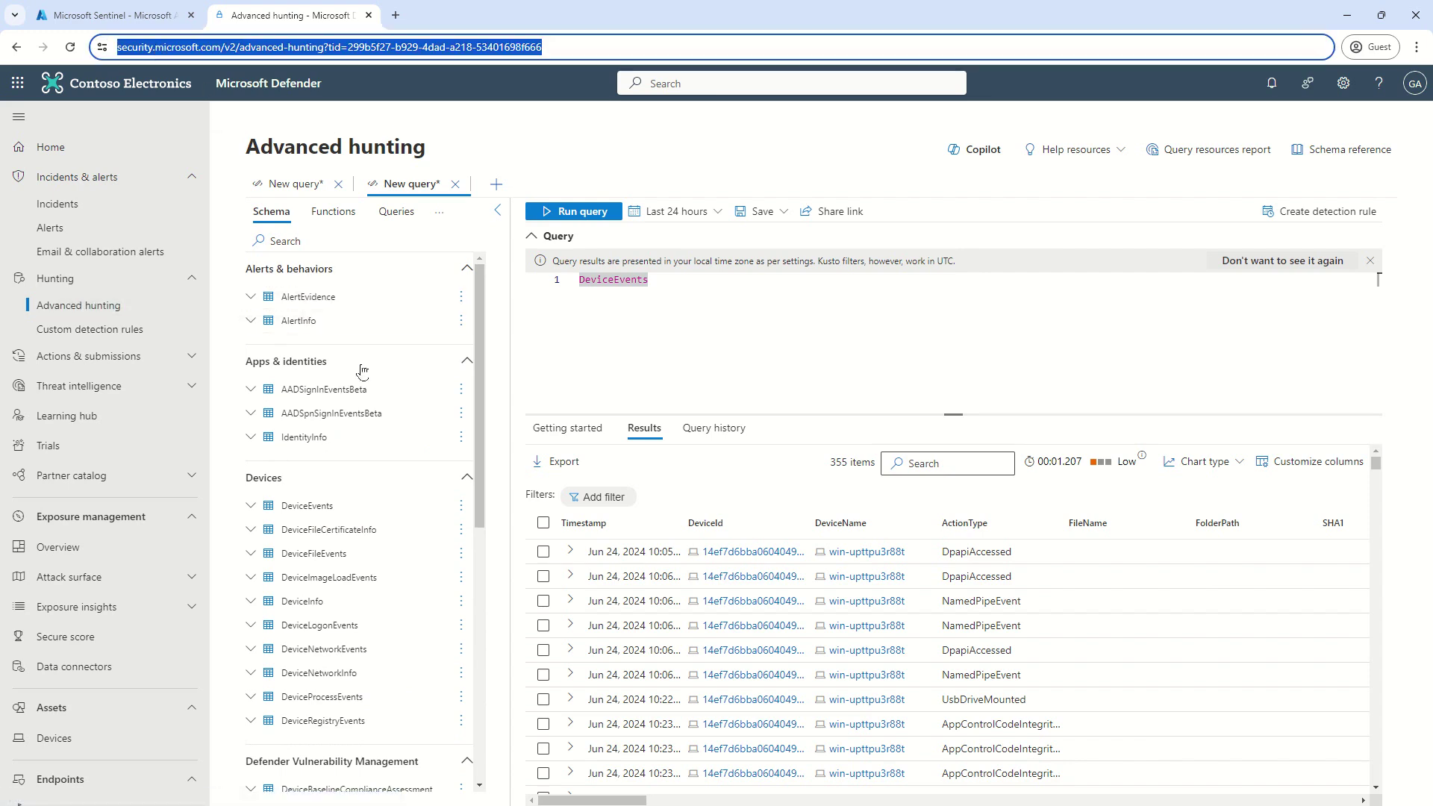
{"action": "scroll", "coordinate": [363, 319], "scroll_direction": "down", "scroll_amount": 3}
{"action": "scroll", "coordinate": [366, 321], "scroll_direction": "down", "scroll_amount": 3}
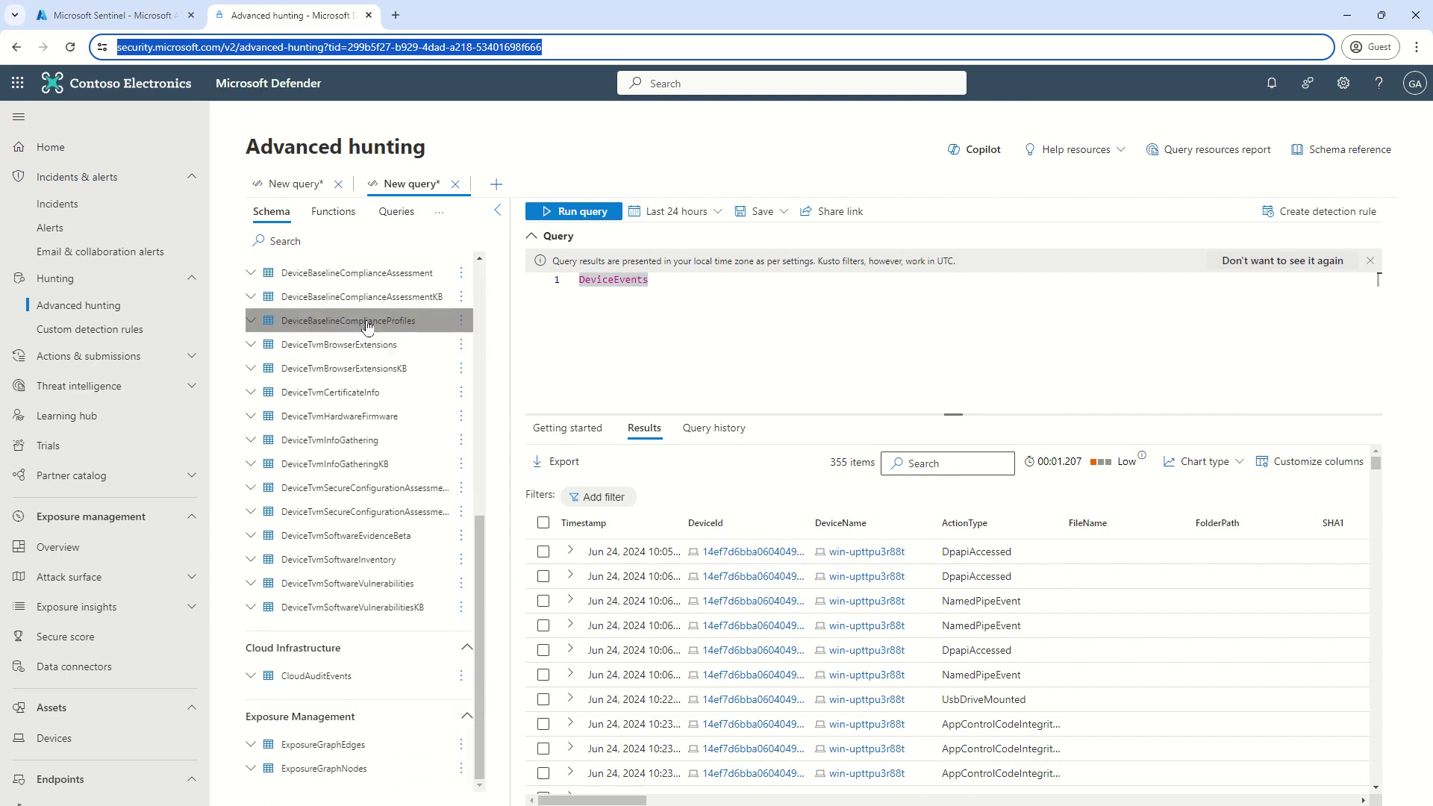
{"action": "scroll", "coordinate": [366, 489], "scroll_direction": "up", "scroll_amount": 8}
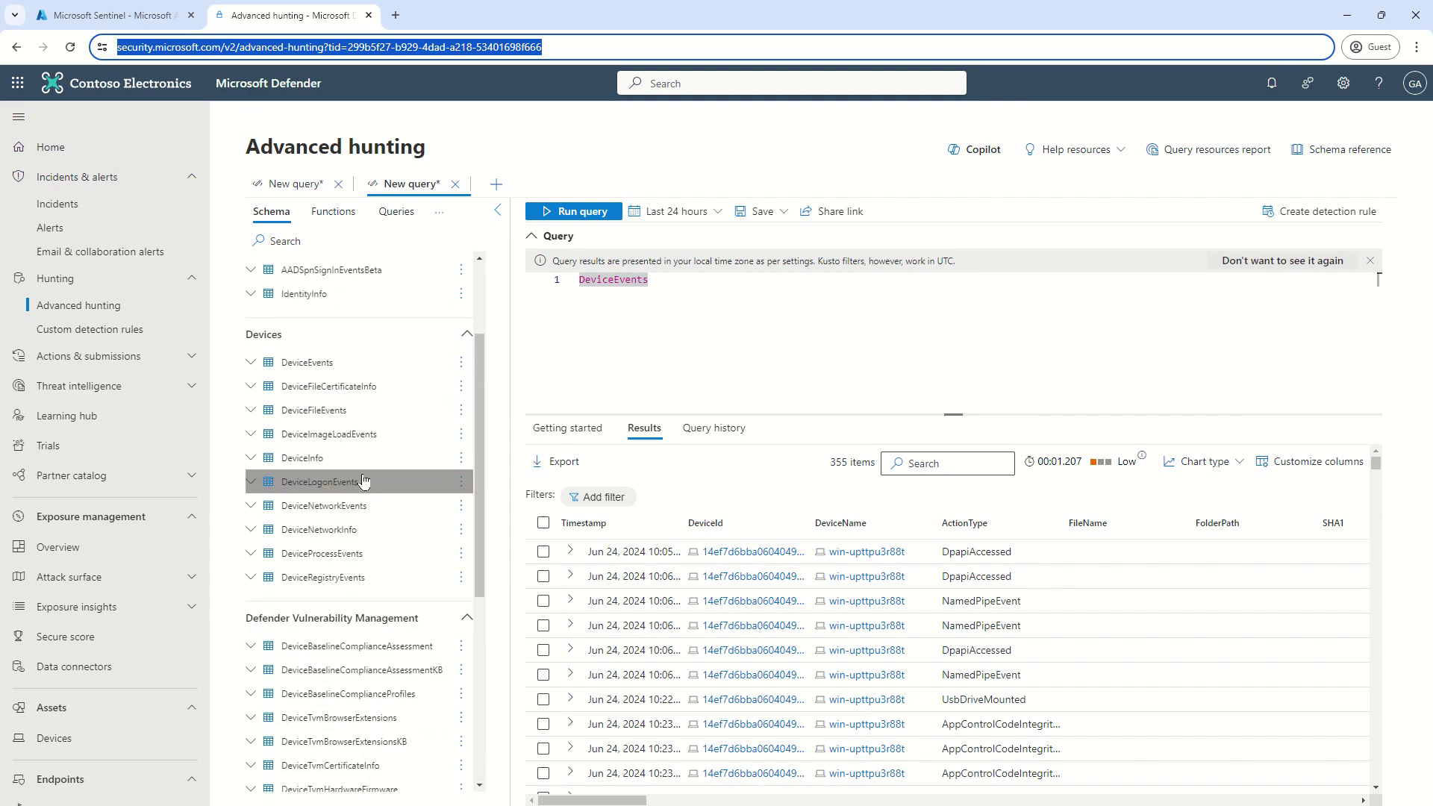
{"action": "scroll", "coordinate": [339, 446], "scroll_direction": "up", "scroll_amount": 1}
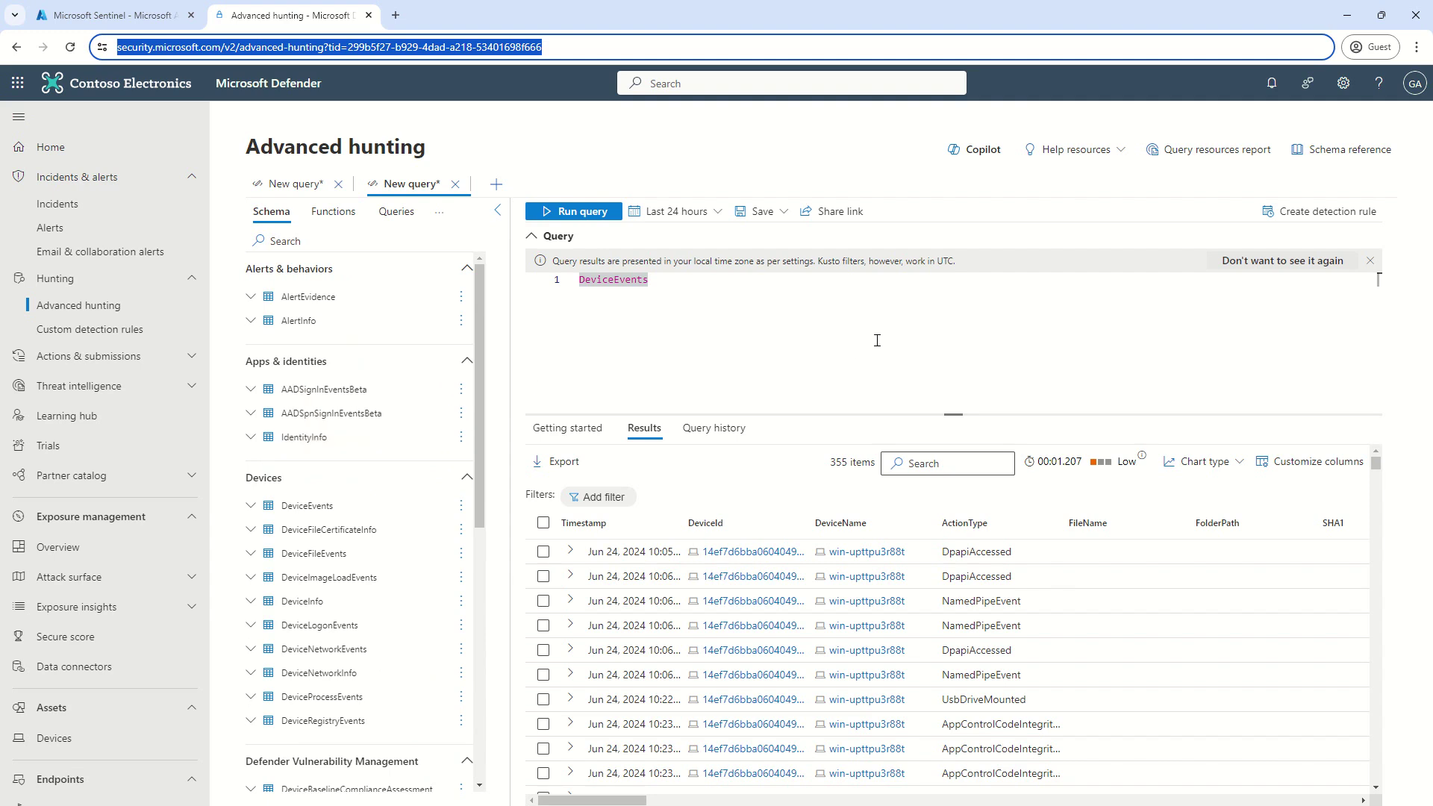
Review the DeviceEvents query and its 355 results from the last 24 hours.
{"action": "left_click", "coordinate": [812, 354]}
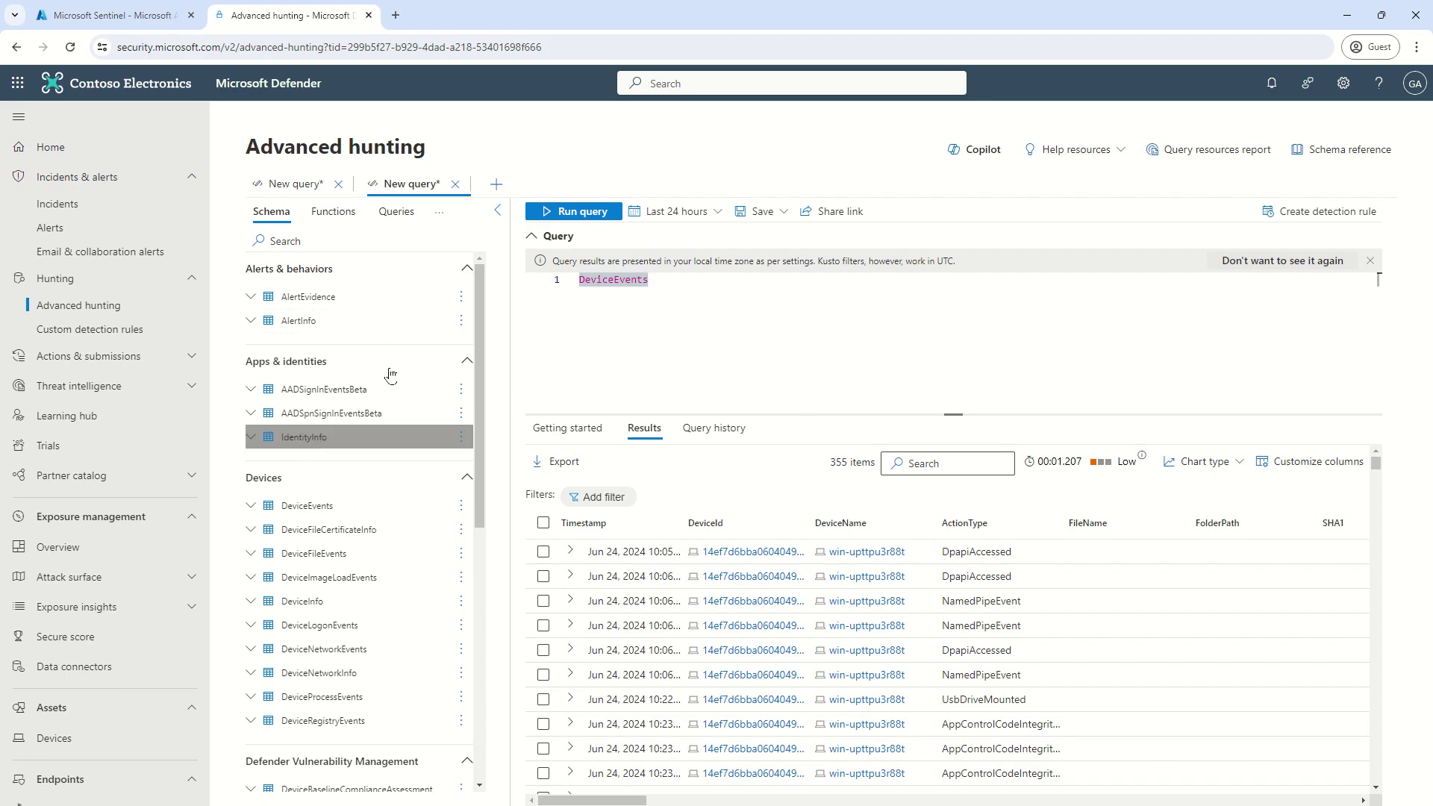
{"action": "scroll", "coordinate": [377, 377], "scroll_direction": "down", "scroll_amount": 1}
{"action": "scroll", "coordinate": [377, 383], "scroll_direction": "down", "scroll_amount": 3}
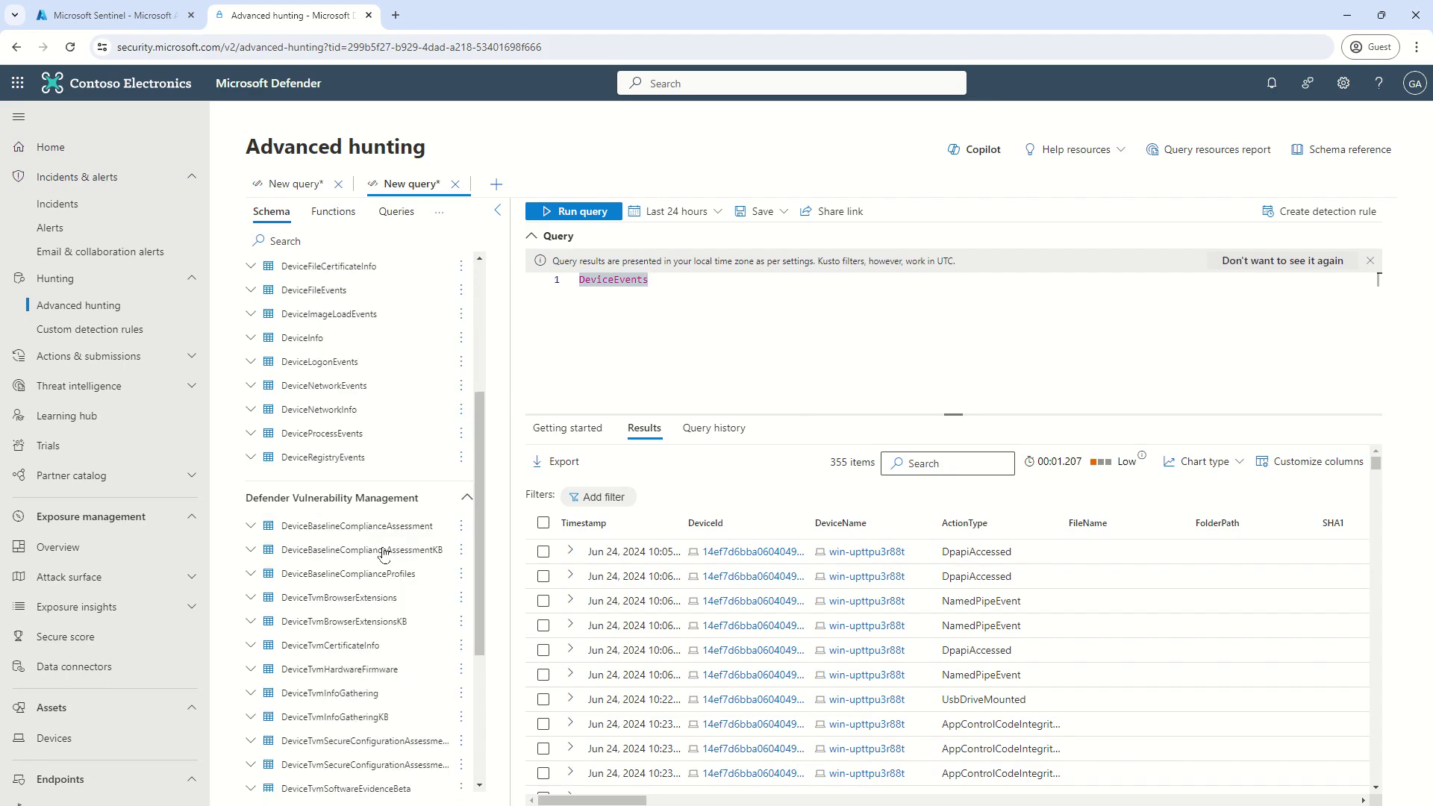
{"action": "scroll", "coordinate": [384, 561], "scroll_direction": "down", "scroll_amount": 2}
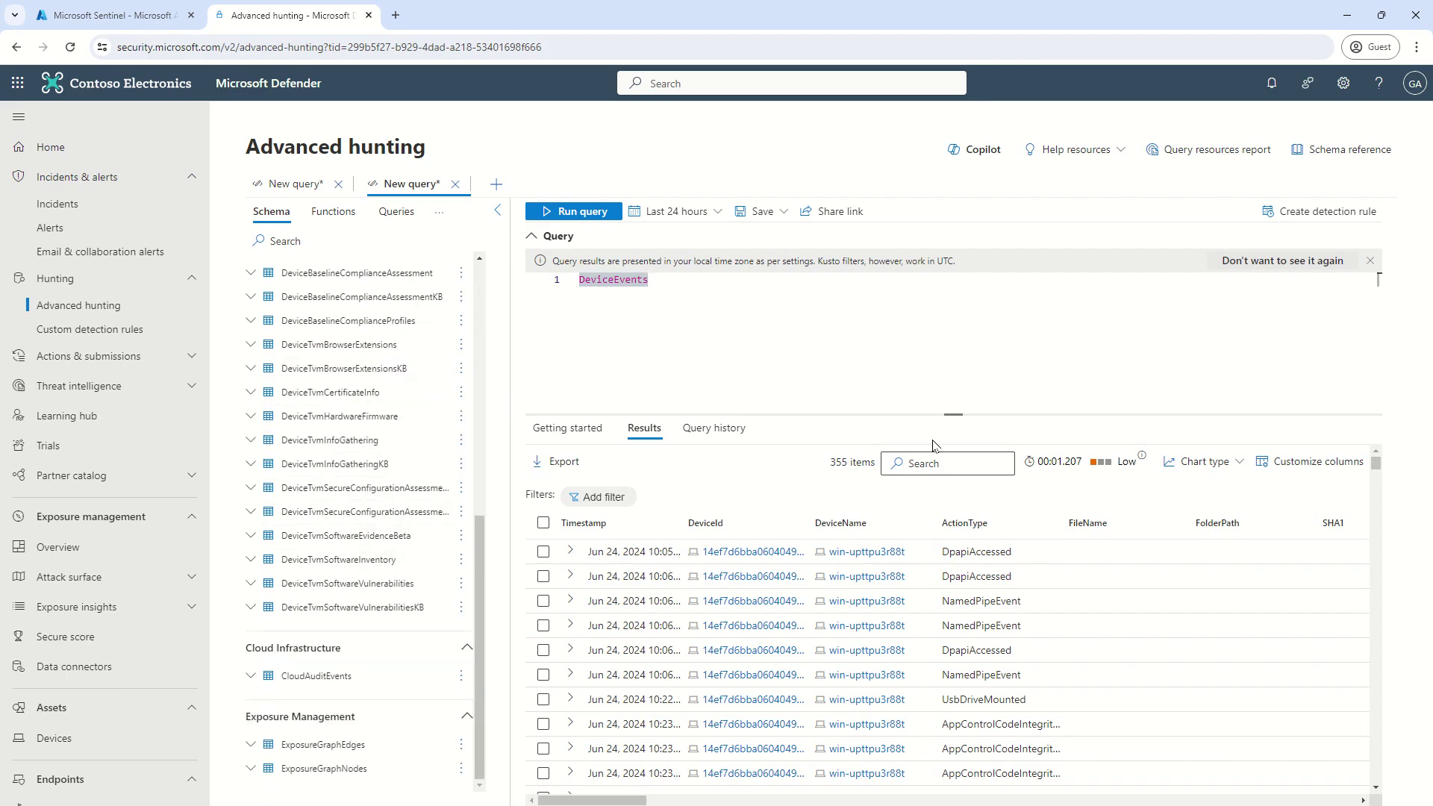
{"action": "scroll", "coordinate": [784, 522], "scroll_direction": "down", "scroll_amount": 1}
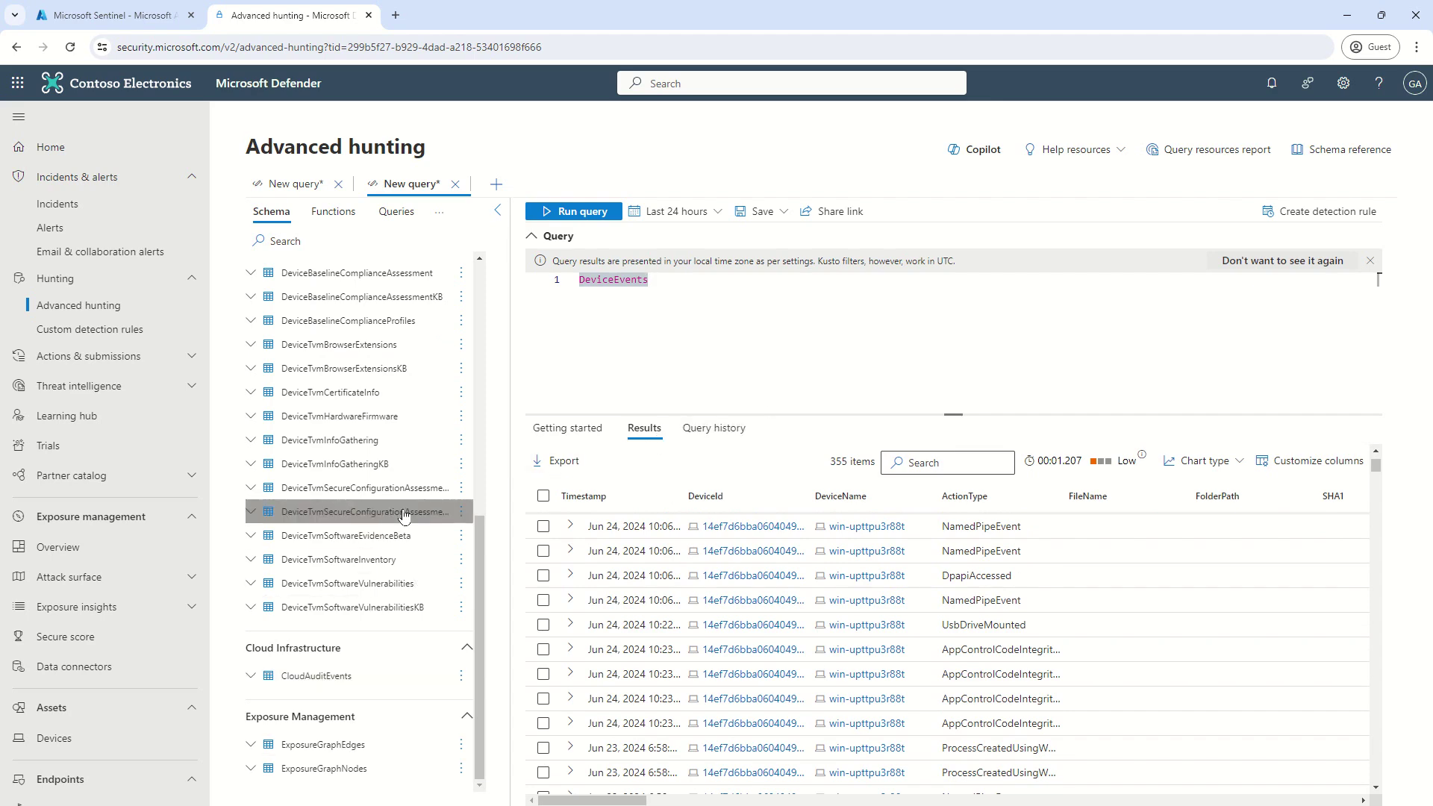
{"action": "scroll", "coordinate": [693, 538], "scroll_direction": "up", "scroll_amount": 1}
{"action": "scroll", "coordinate": [693, 538], "scroll_direction": "up", "scroll_amount": 2}
{"action": "scroll", "coordinate": [381, 549], "scroll_direction": "up", "scroll_amount": 5}
{"action": "scroll", "coordinate": [377, 523], "scroll_direction": "down", "scroll_amount": 2}
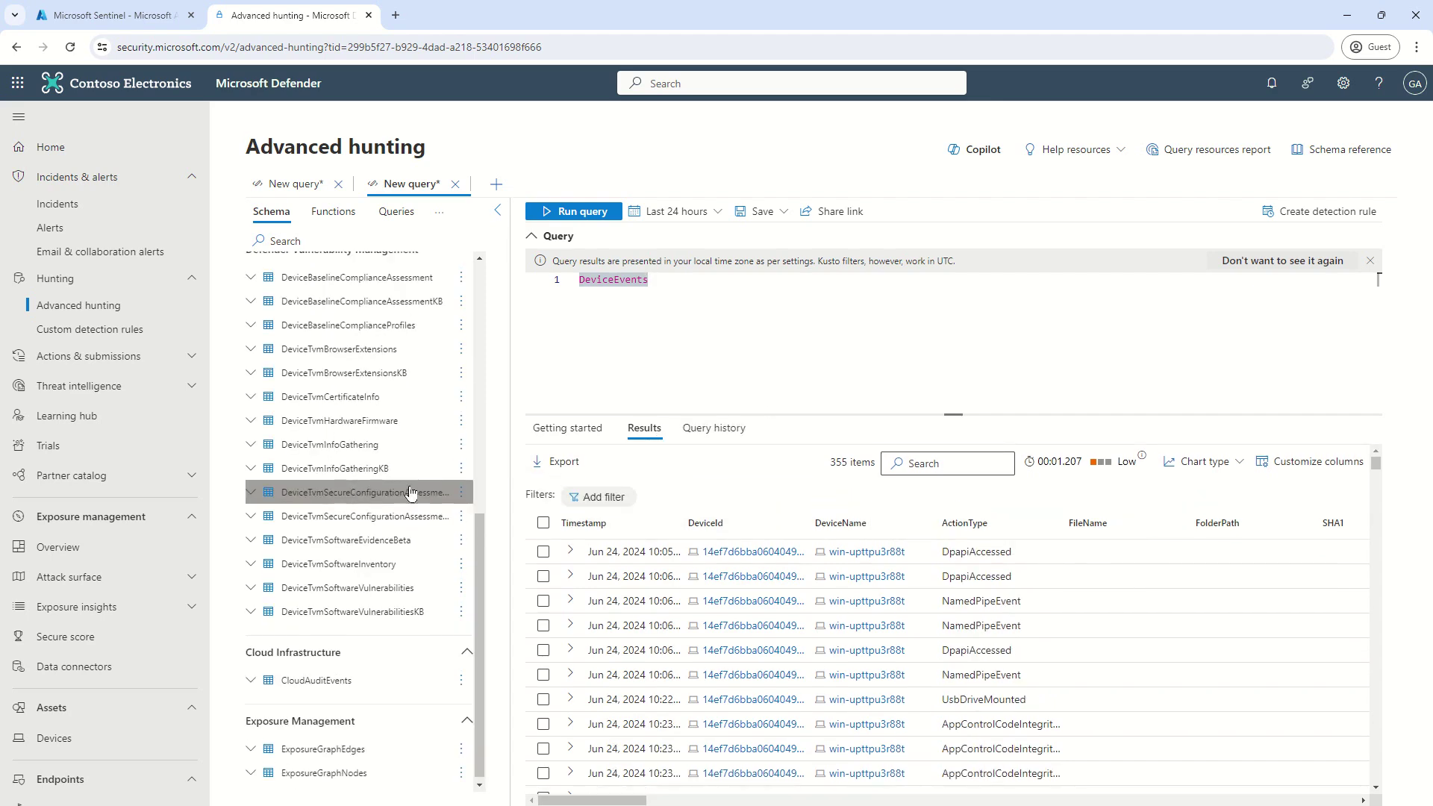
{"action": "scroll", "coordinate": [314, 493], "scroll_direction": "up", "scroll_amount": 3}
{"action": "scroll", "coordinate": [297, 485], "scroll_direction": "up", "scroll_amount": 2}
{"action": "scroll", "coordinate": [105, 448], "scroll_direction": "down", "scroll_amount": 5}
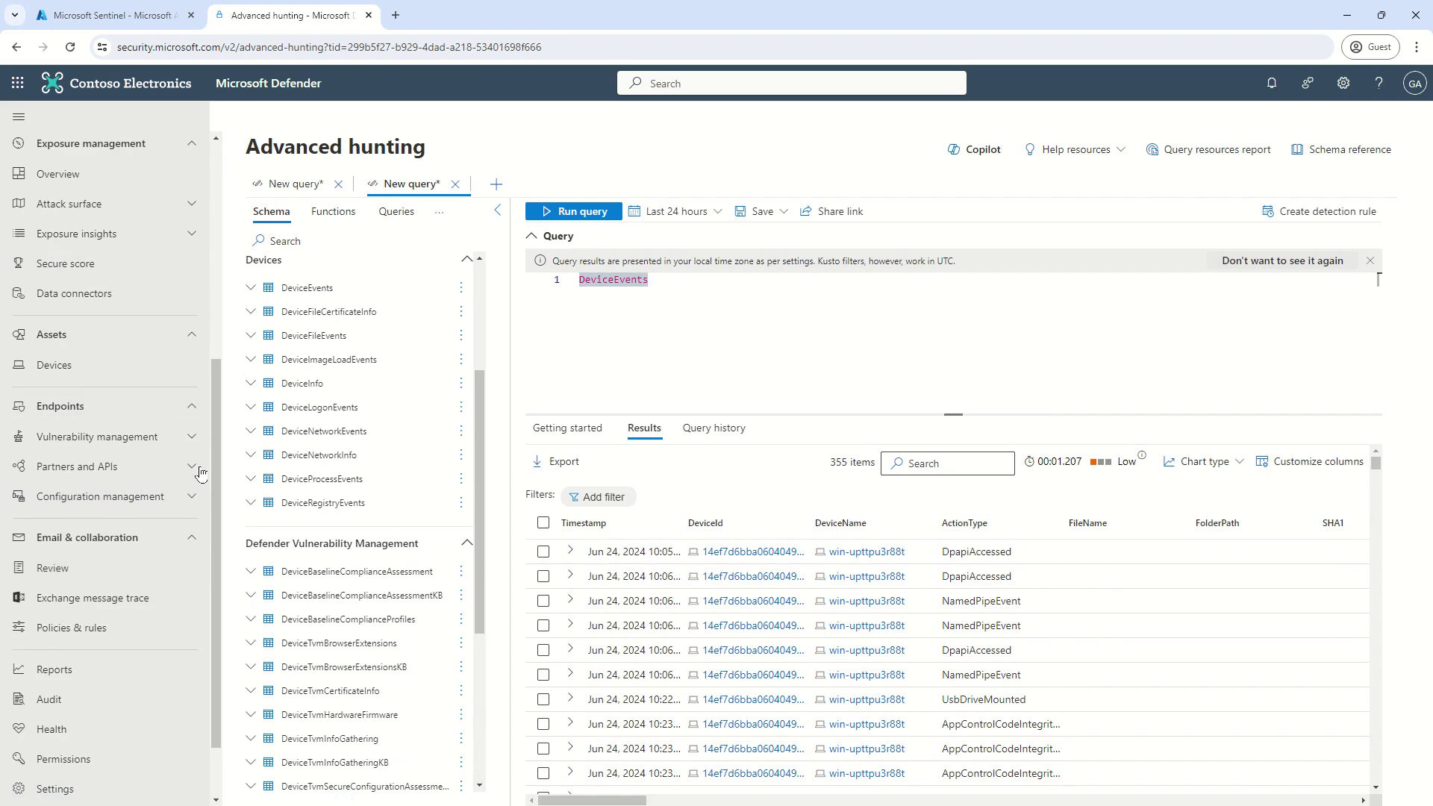
{"action": "scroll", "coordinate": [383, 493], "scroll_direction": "up", "scroll_amount": 5}
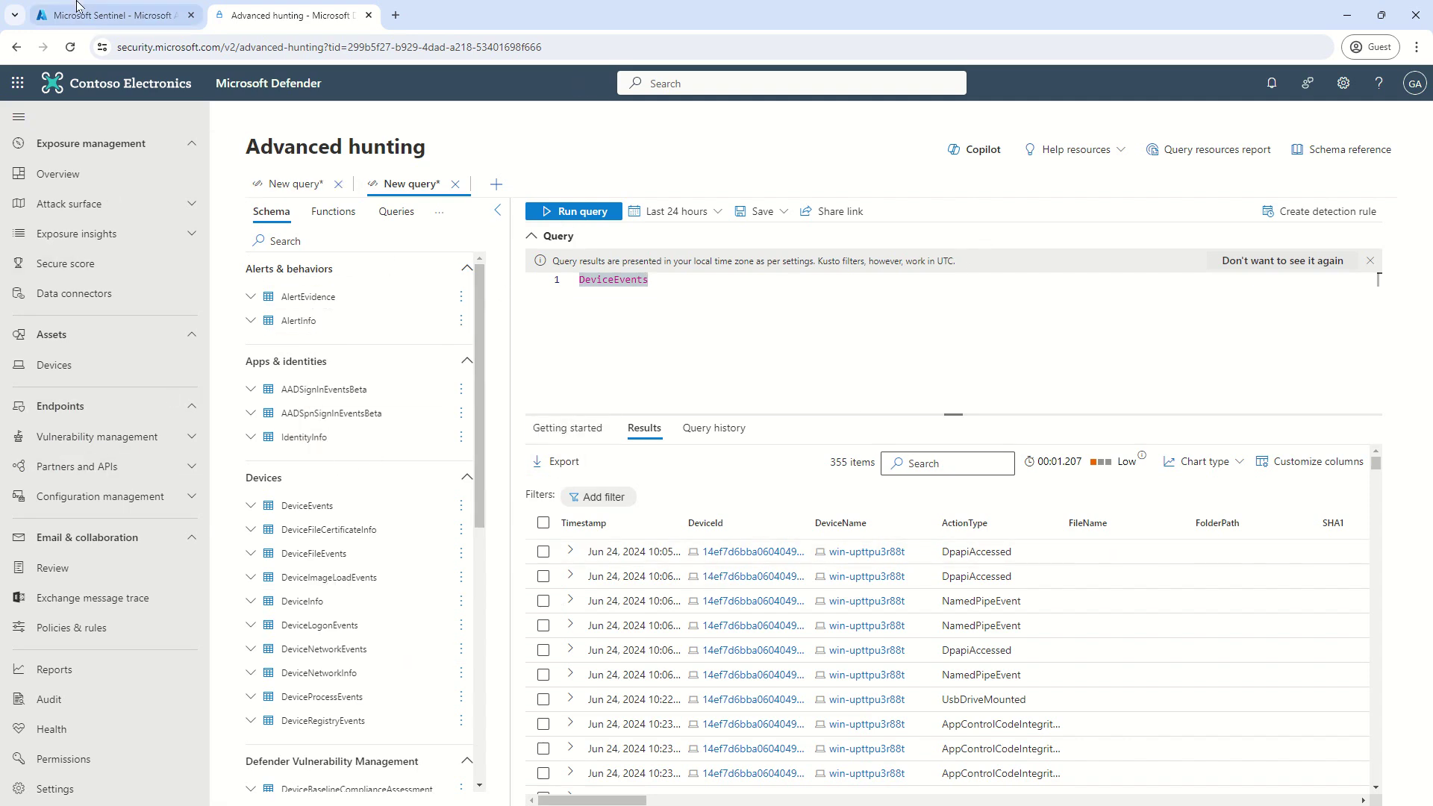
{"action": "left_click", "coordinate": [141, 17]}
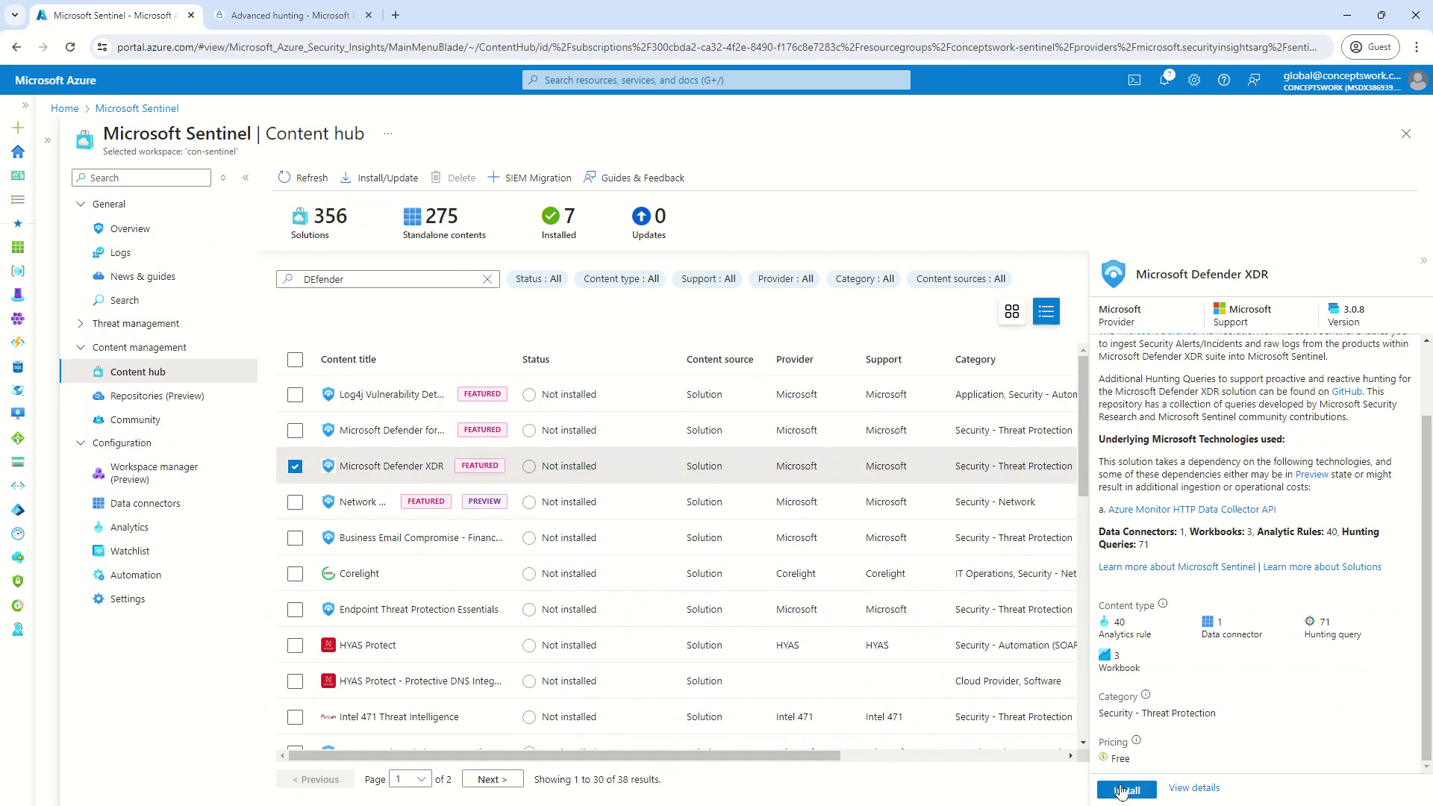
Install the Microsoft Defender XDR solution and widen the Content title column.
{"action": "left_click", "coordinate": [1121, 790]}
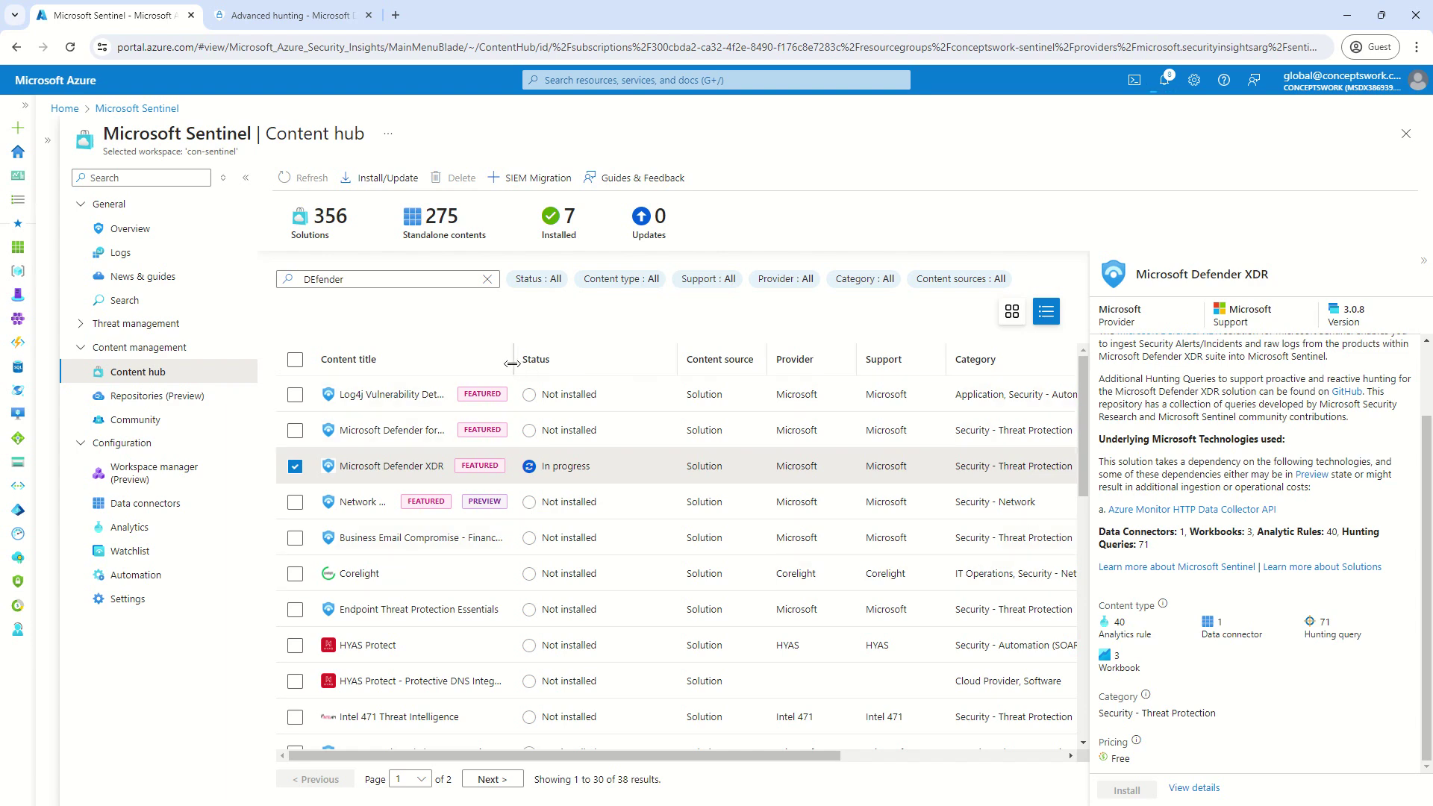
{"action": "left_click_drag", "start_coordinate": [512, 363], "coordinate": [670, 367]}
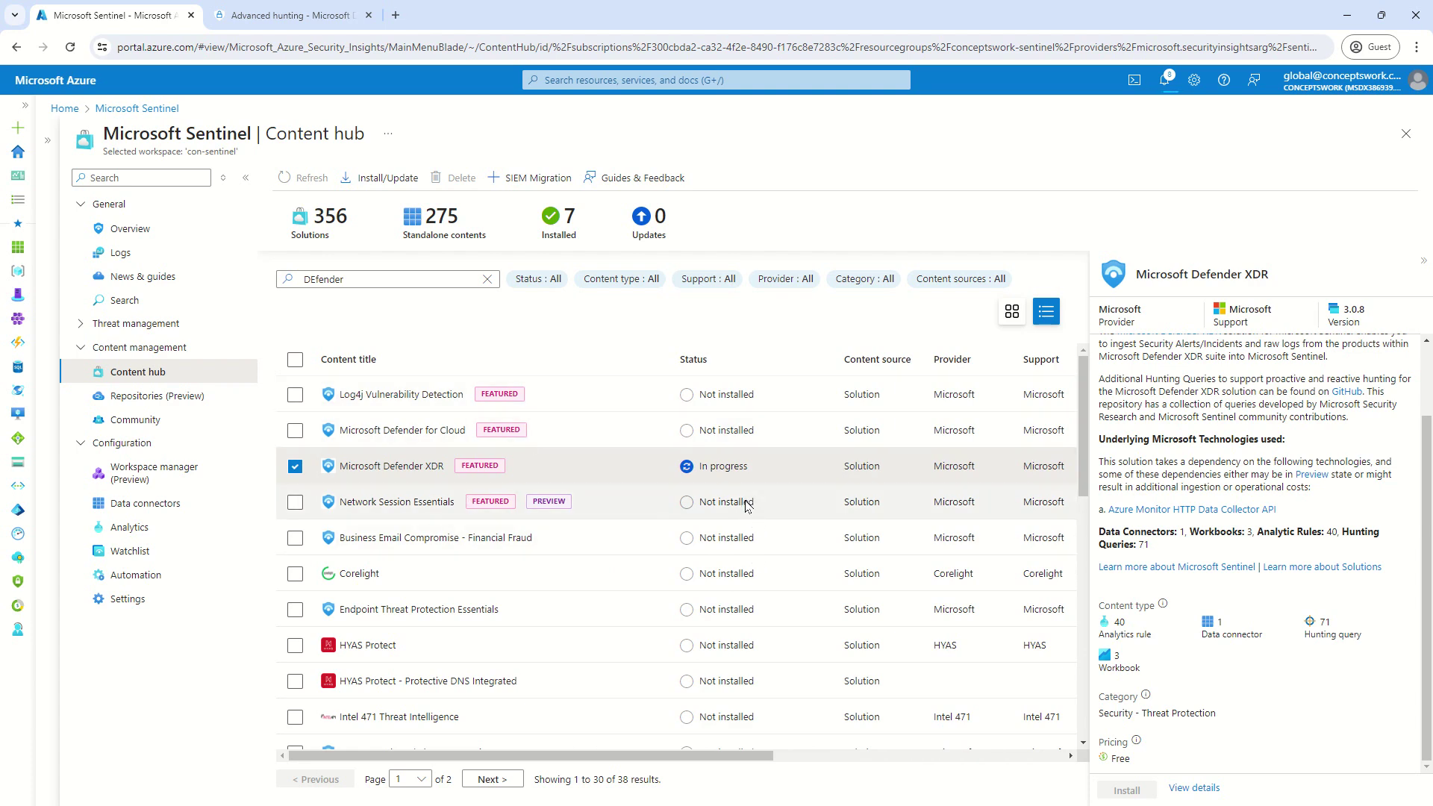
{"action": "scroll", "coordinate": [753, 528], "scroll_direction": "down", "scroll_amount": 2}
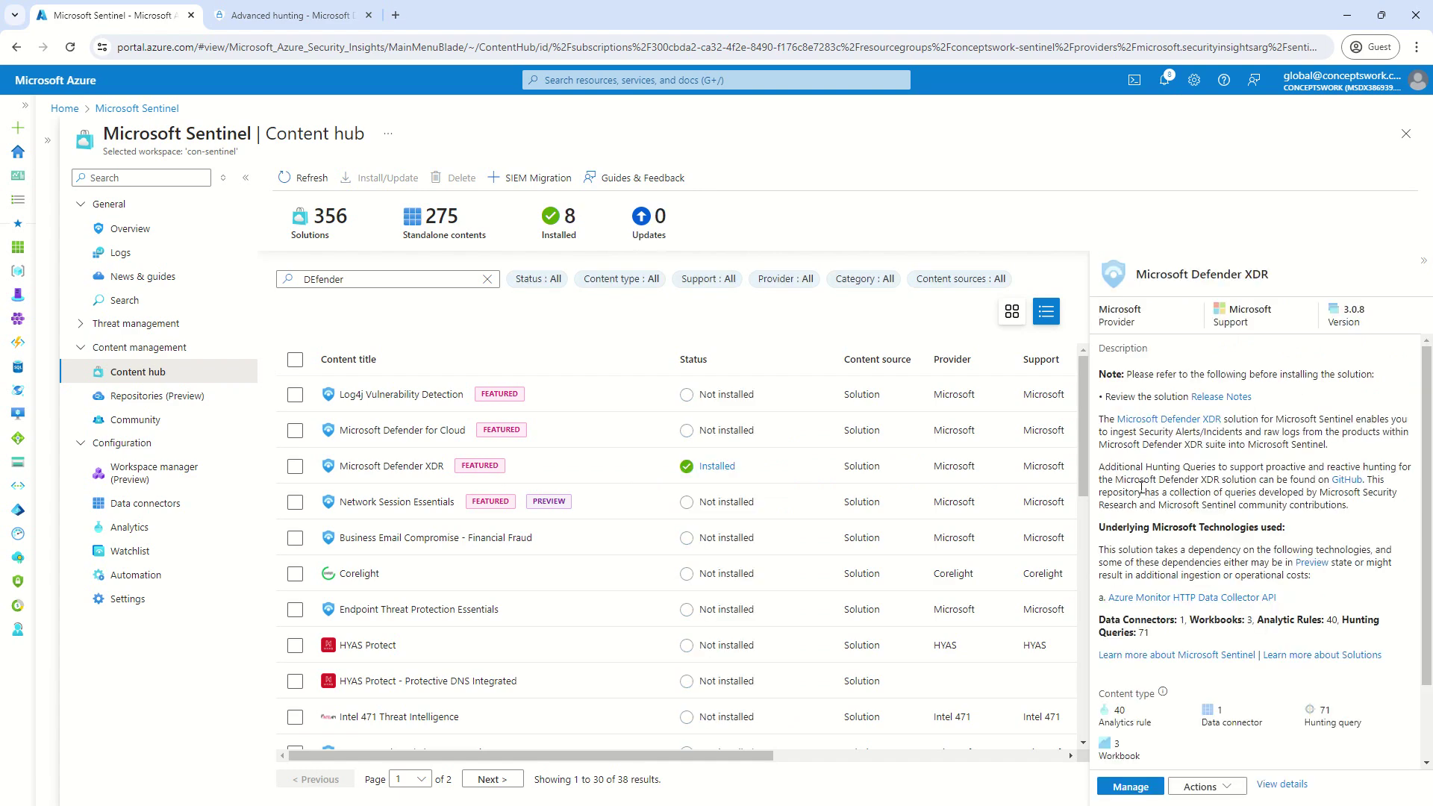
Reselect the installed Microsoft Defender XDR solution and open its management page.
{"action": "left_click", "coordinate": [554, 478]}
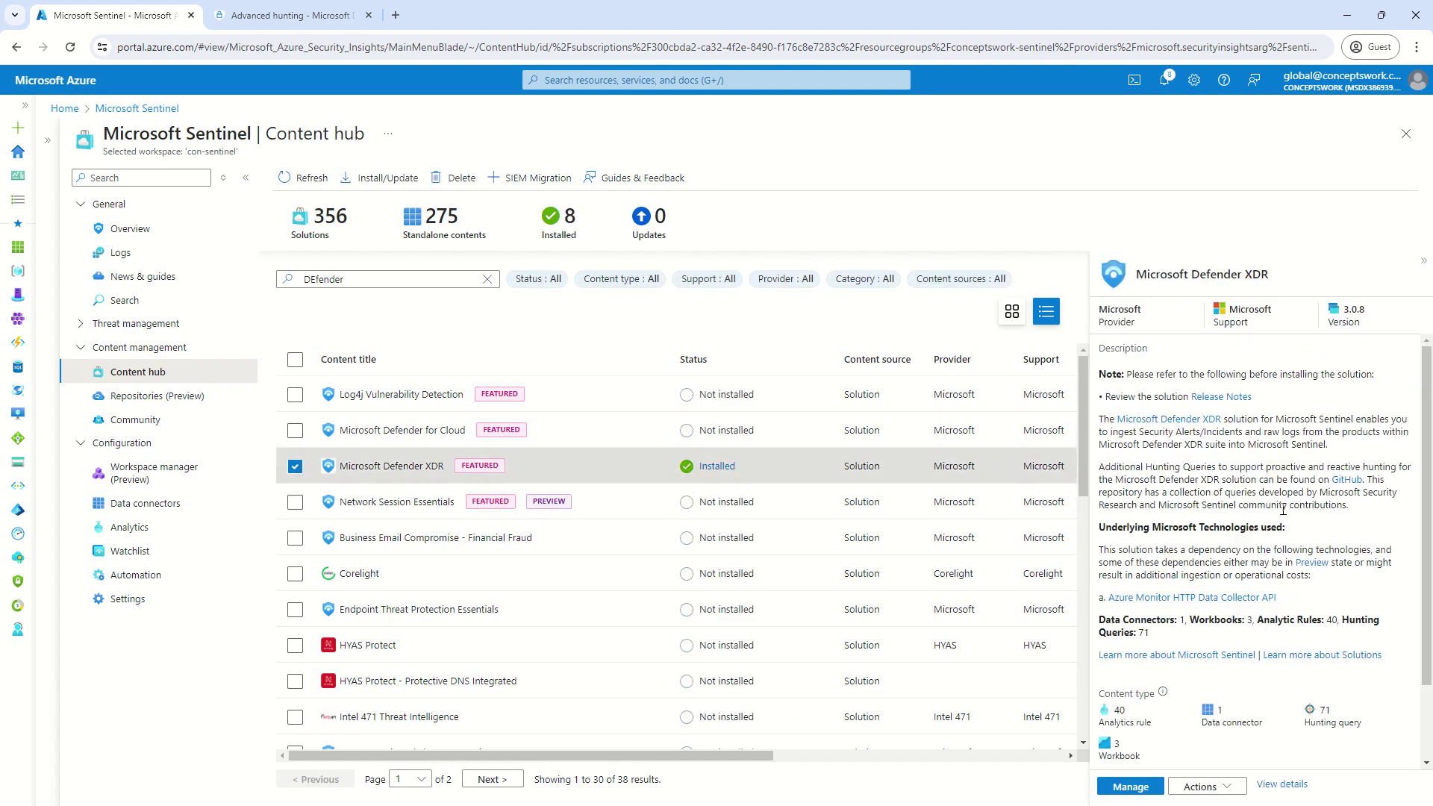
{"action": "scroll", "coordinate": [1195, 672], "scroll_direction": "down", "scroll_amount": 1}
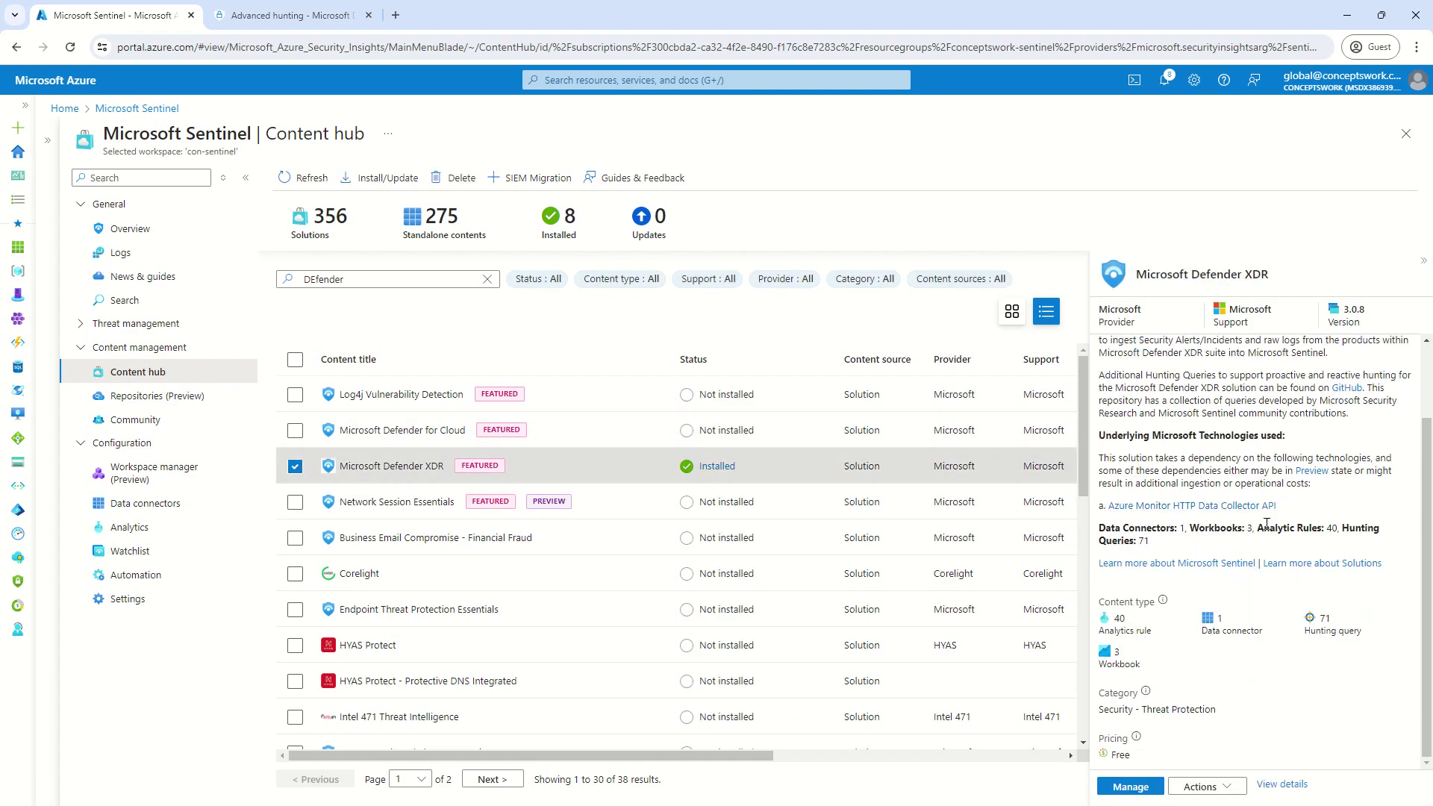
{"action": "left_click", "coordinate": [1126, 789]}
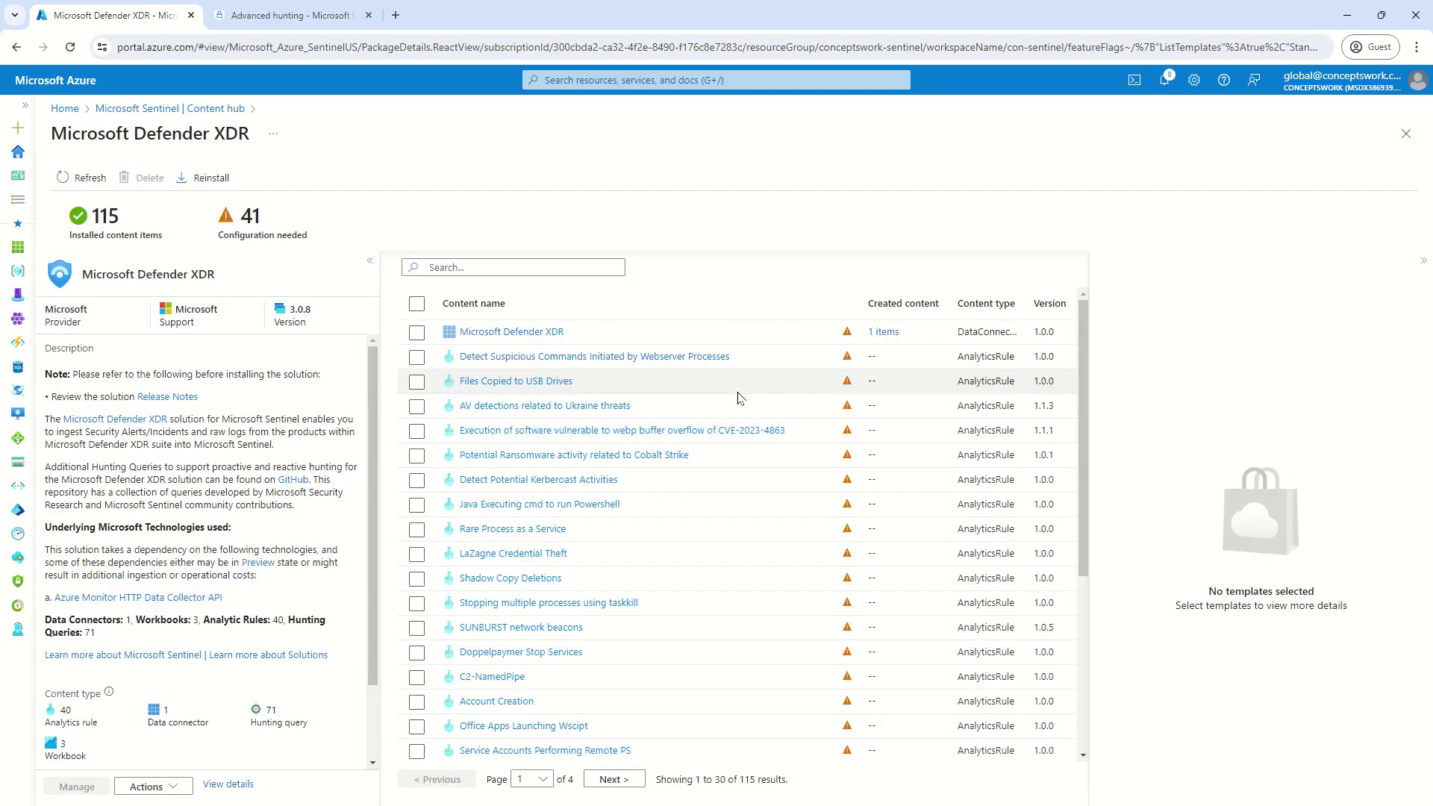
Select the Defender XDR data connector and review its Disconnected status and data types.
{"action": "left_click", "coordinate": [416, 333]}
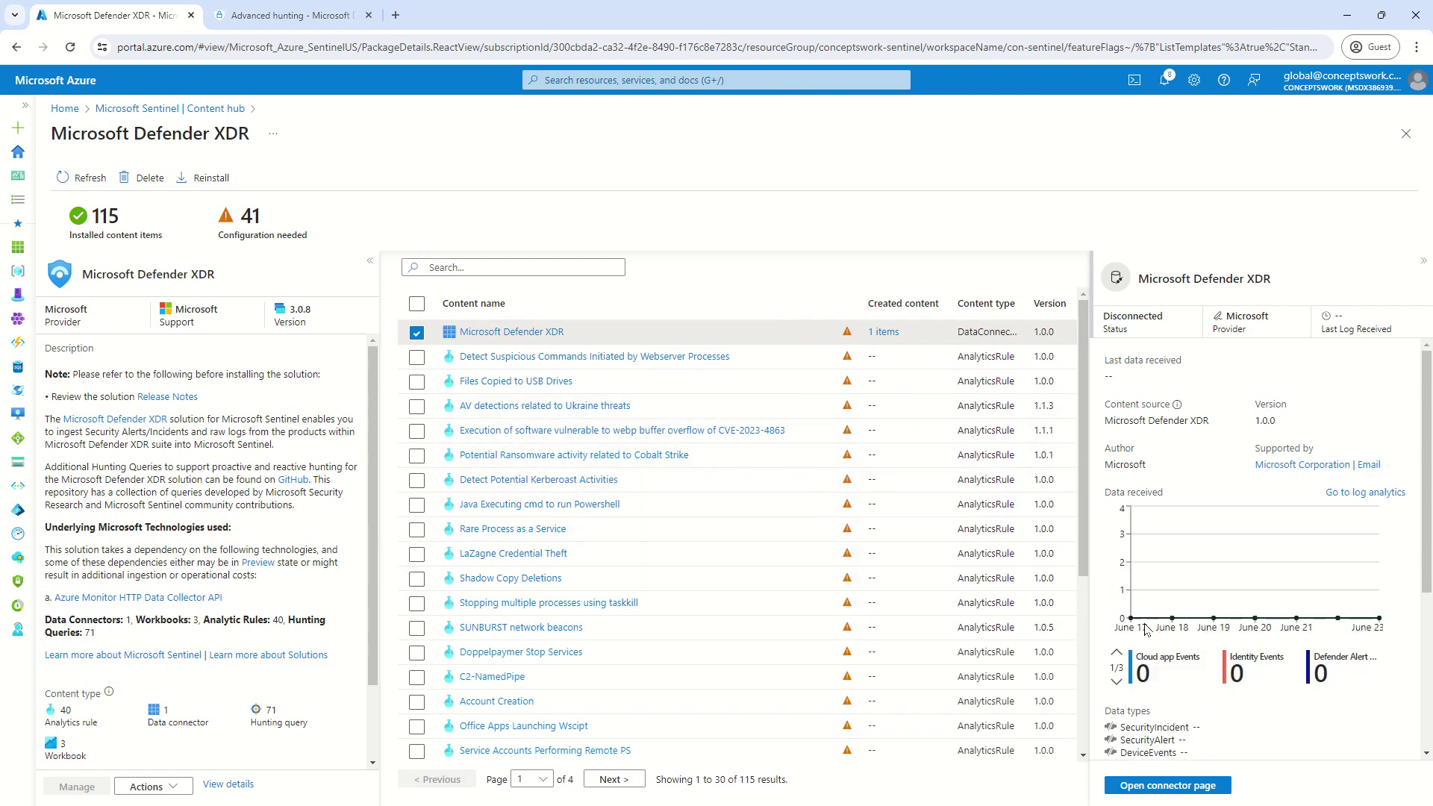
{"action": "scroll", "coordinate": [1219, 515], "scroll_direction": "down", "scroll_amount": 3}
{"action": "scroll", "coordinate": [1221, 517], "scroll_direction": "down", "scroll_amount": 1}
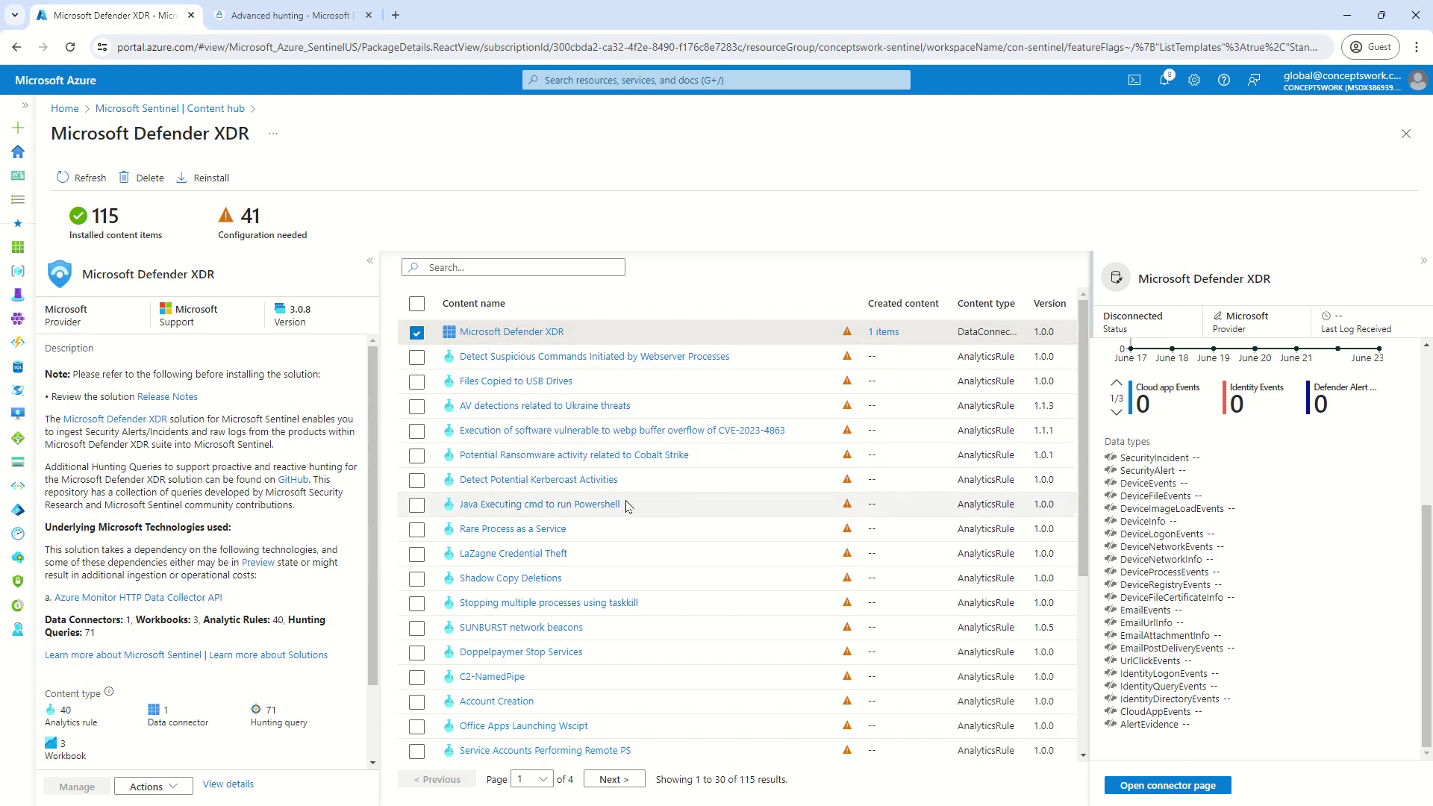
{"action": "left_click_drag", "start_coordinate": [56, 135], "coordinate": [251, 137]}
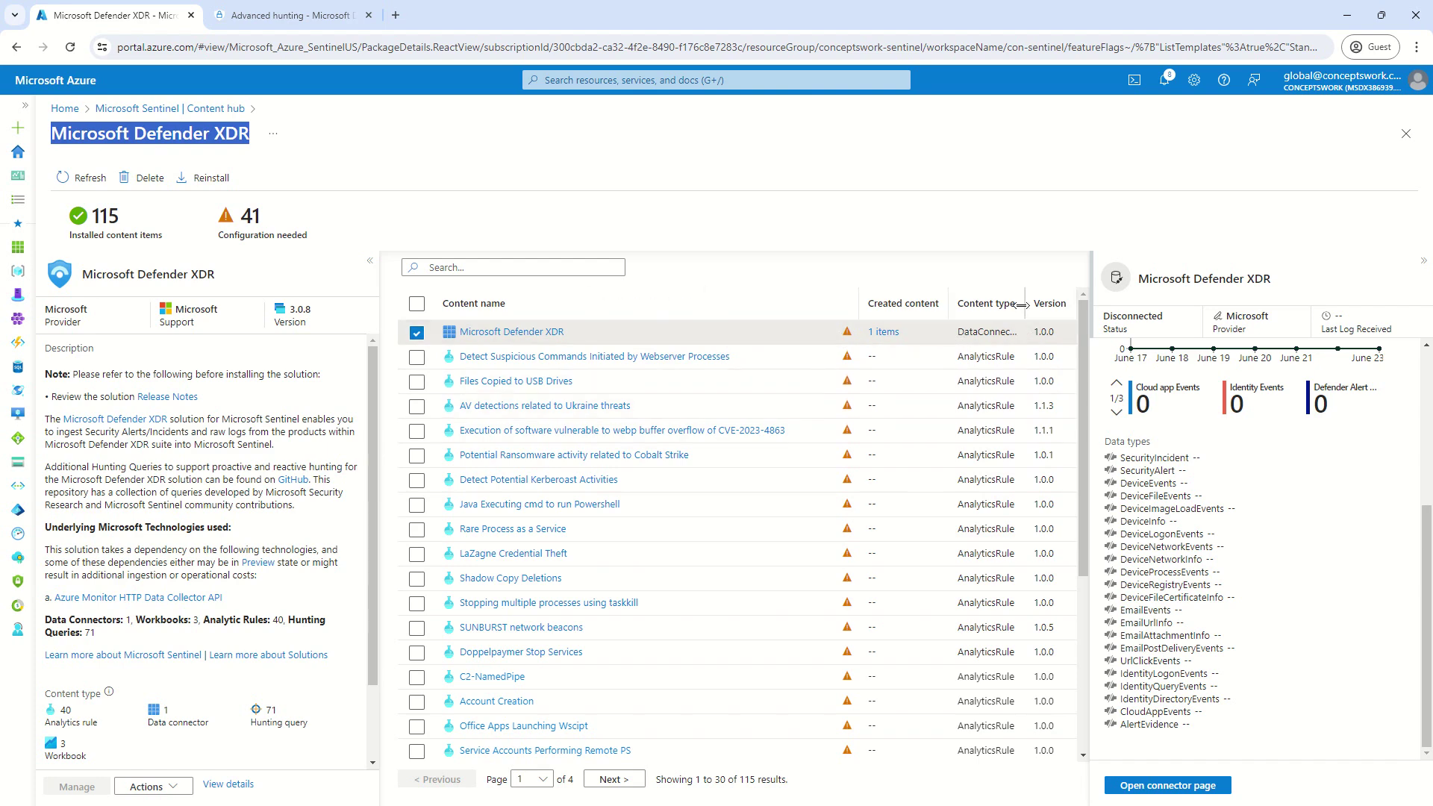
{"action": "left_click_drag", "start_coordinate": [1026, 303], "coordinate": [1046, 303]}
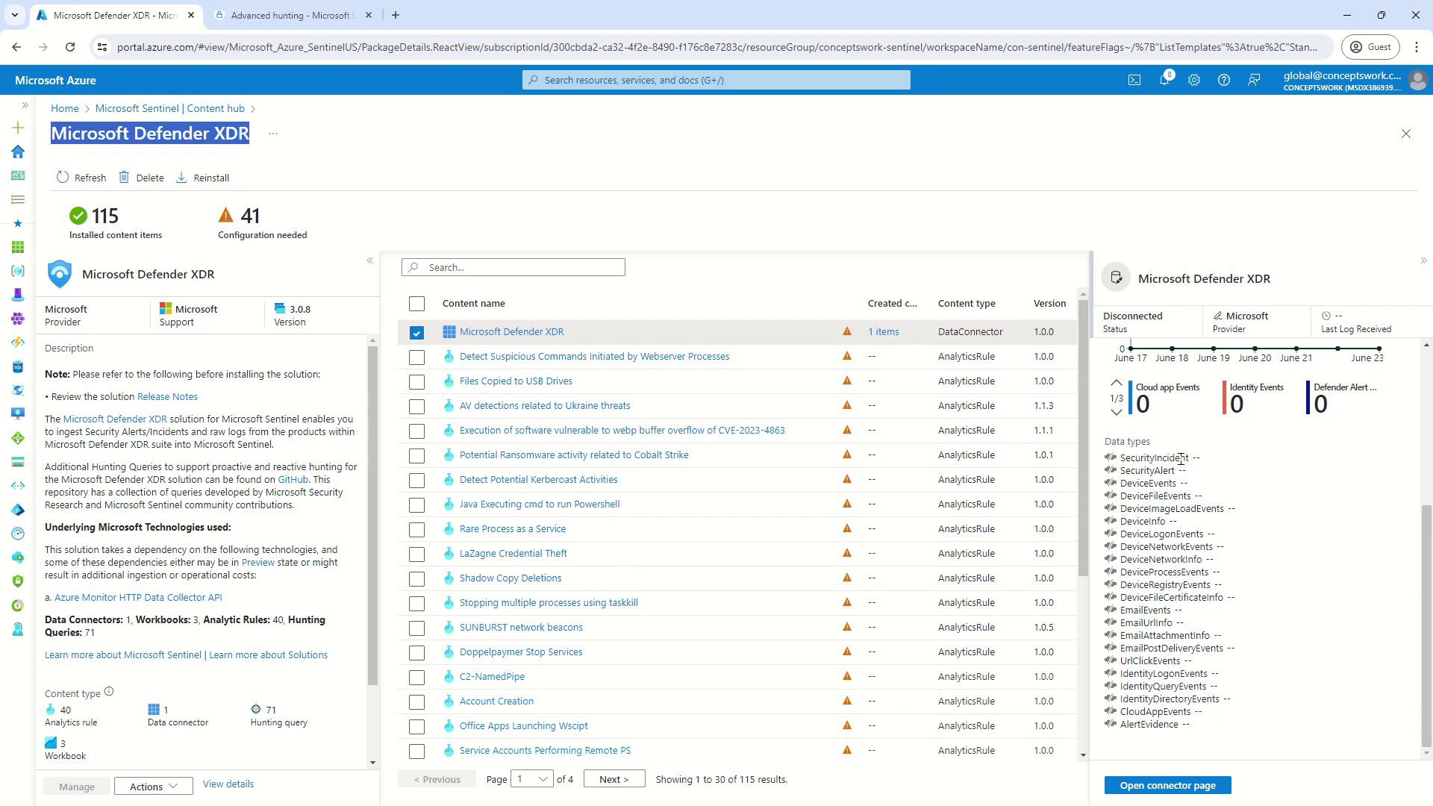
{"action": "left_click", "coordinate": [1169, 786]}
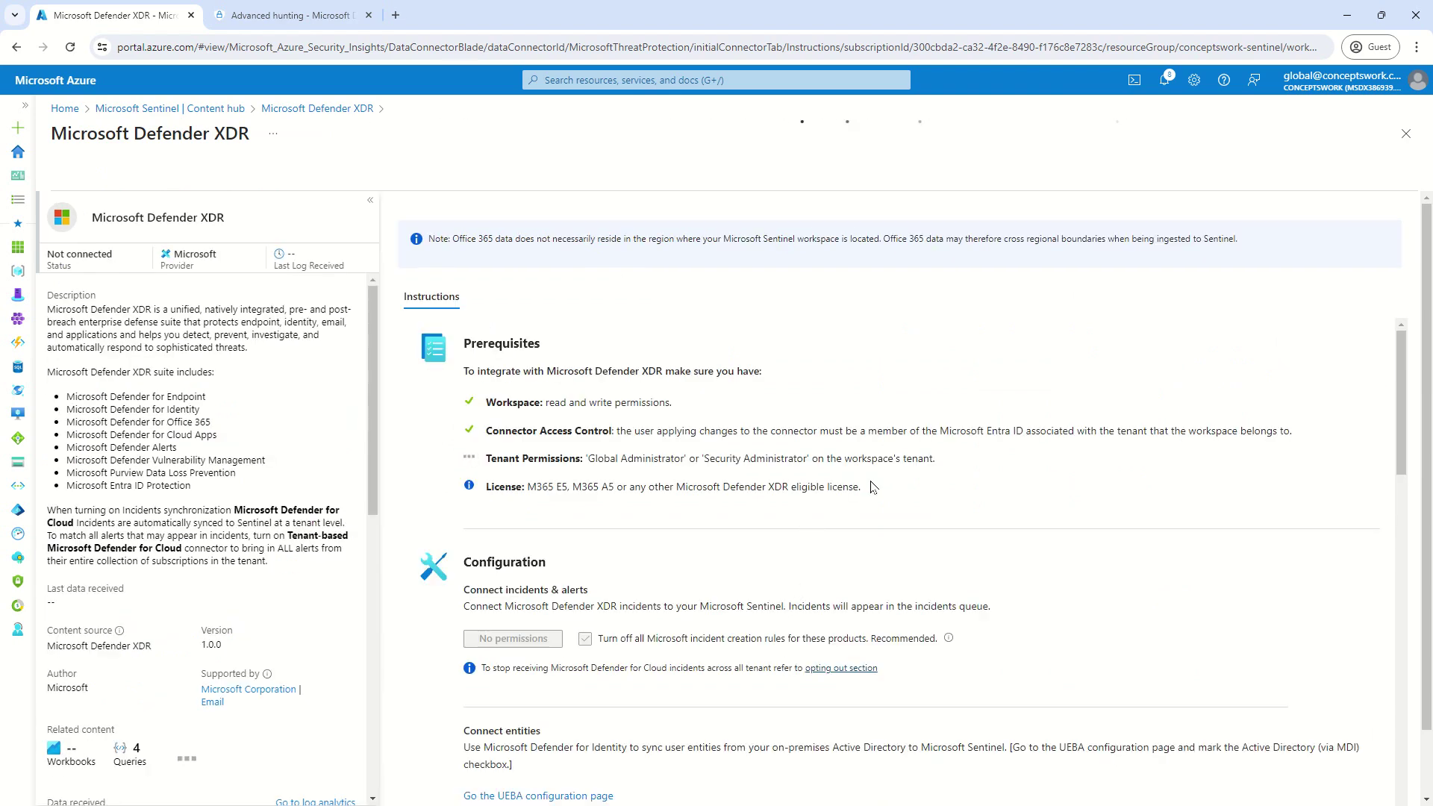
Scroll through the connector page down to the Connect events tables.
{"action": "scroll", "coordinate": [836, 505], "scroll_direction": "down", "scroll_amount": 5}
{"action": "scroll", "coordinate": [764, 509], "scroll_direction": "down", "scroll_amount": 7}
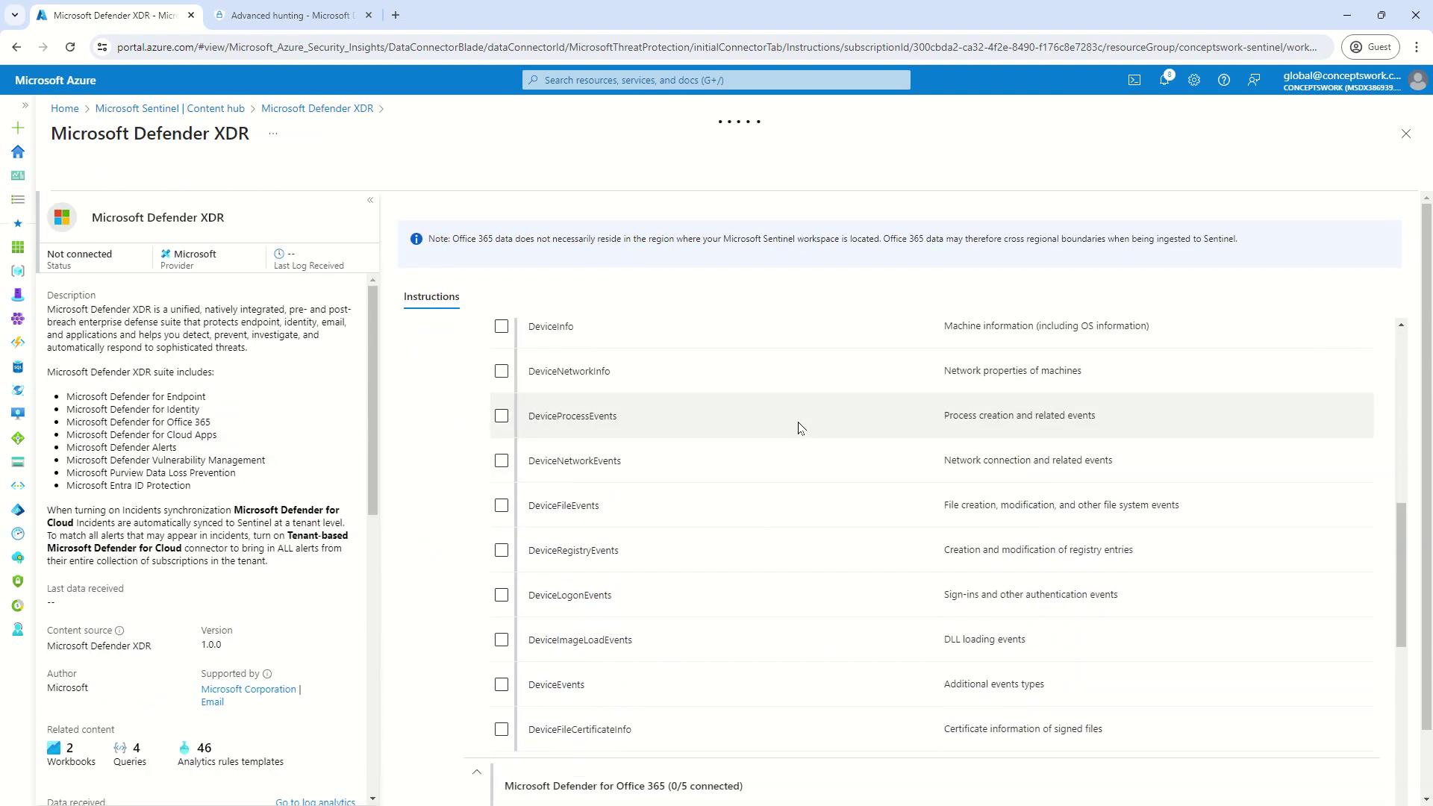
{"action": "scroll", "coordinate": [706, 601], "scroll_direction": "down", "scroll_amount": 5}
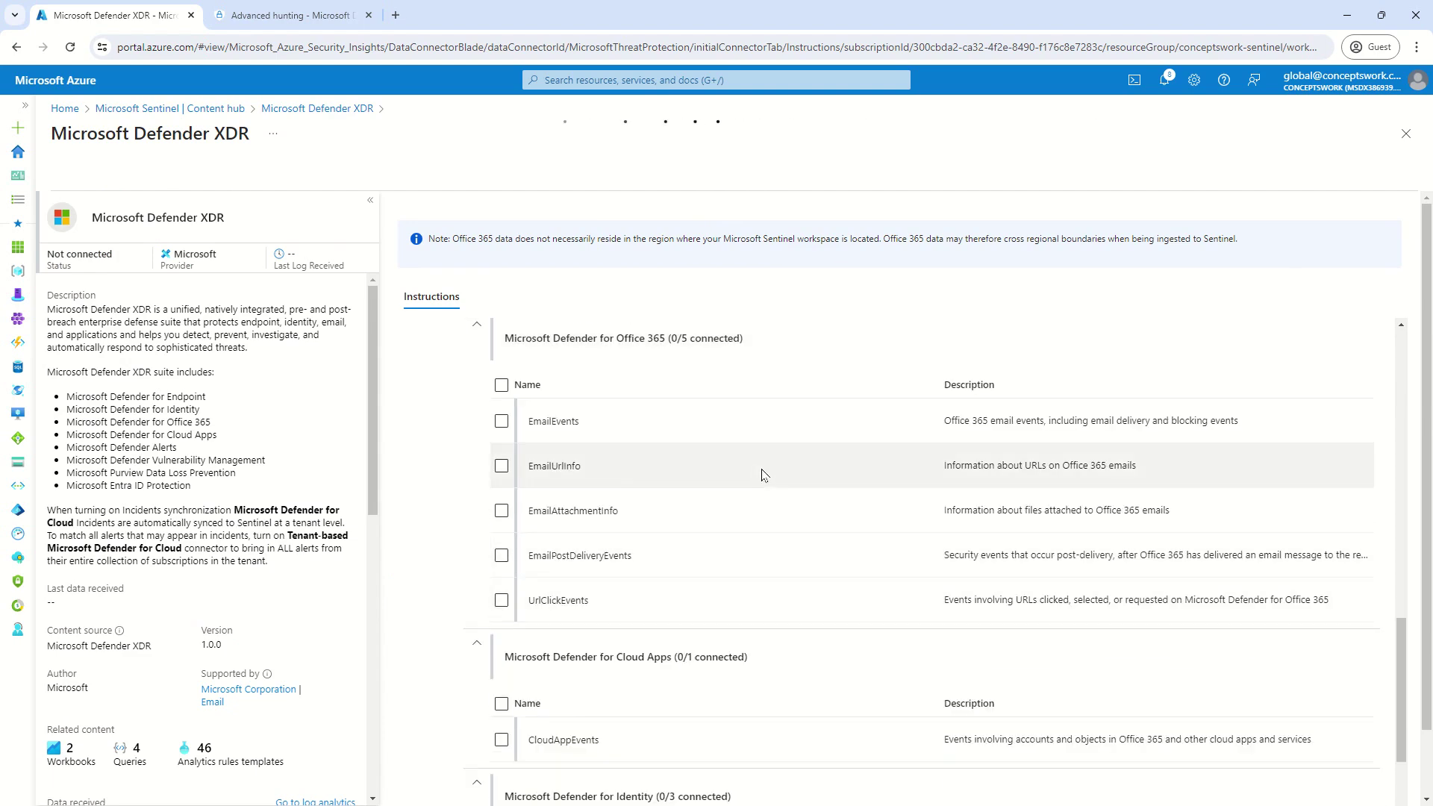
{"action": "scroll", "coordinate": [764, 475], "scroll_direction": "down", "scroll_amount": 2}
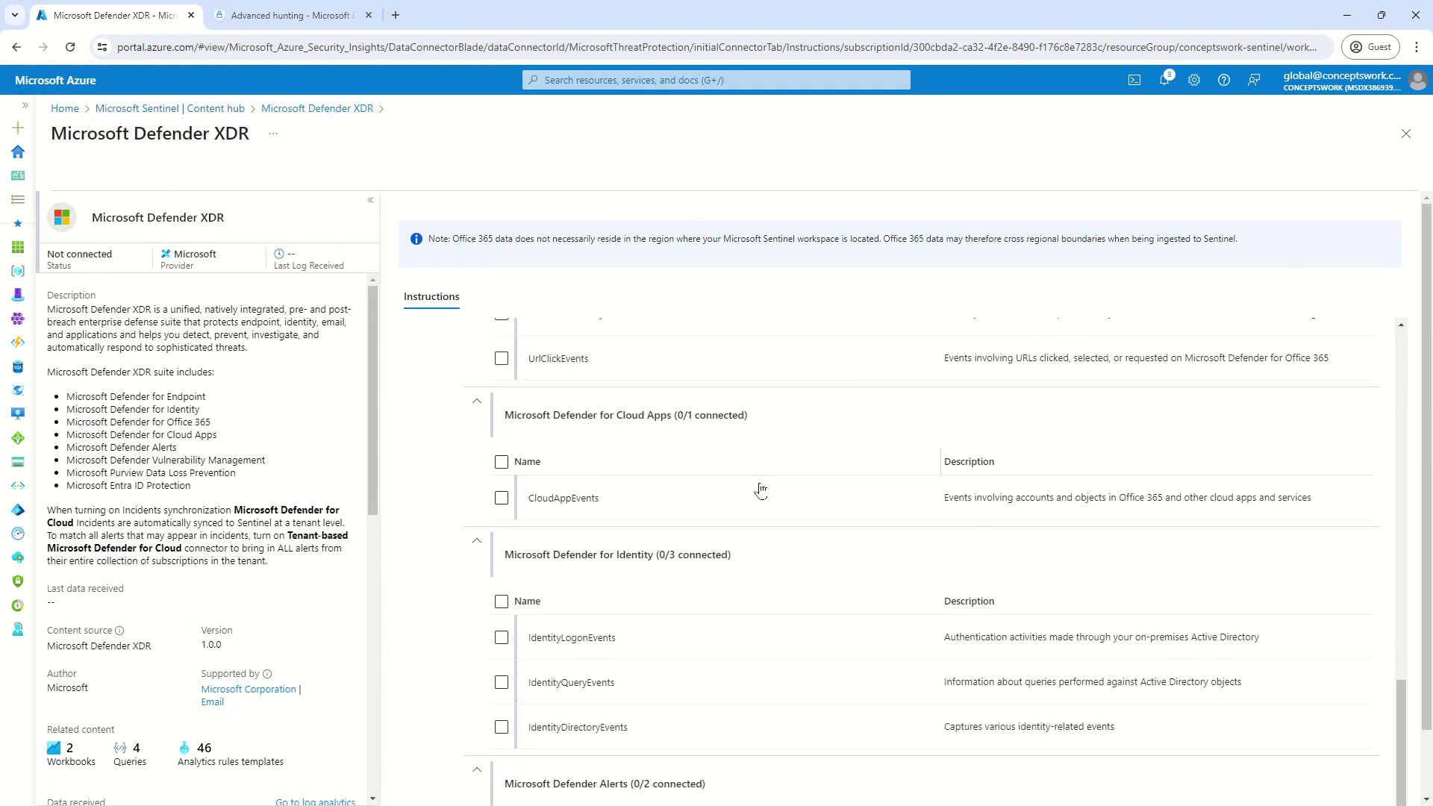
{"action": "scroll", "coordinate": [771, 503], "scroll_direction": "down", "scroll_amount": 1}
{"action": "scroll", "coordinate": [772, 502], "scroll_direction": "down", "scroll_amount": 3}
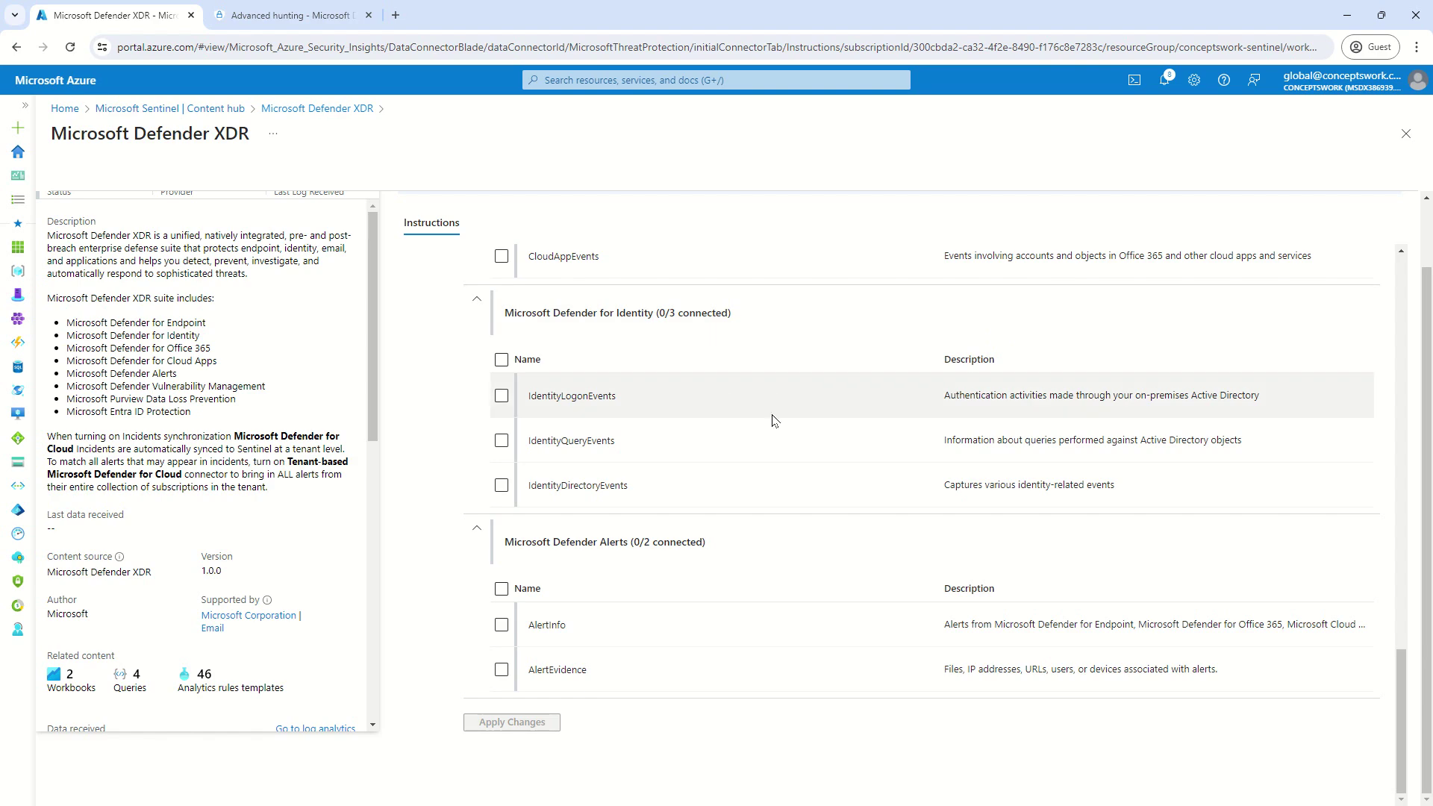
{"action": "scroll", "coordinate": [672, 448], "scroll_direction": "up", "scroll_amount": 5}
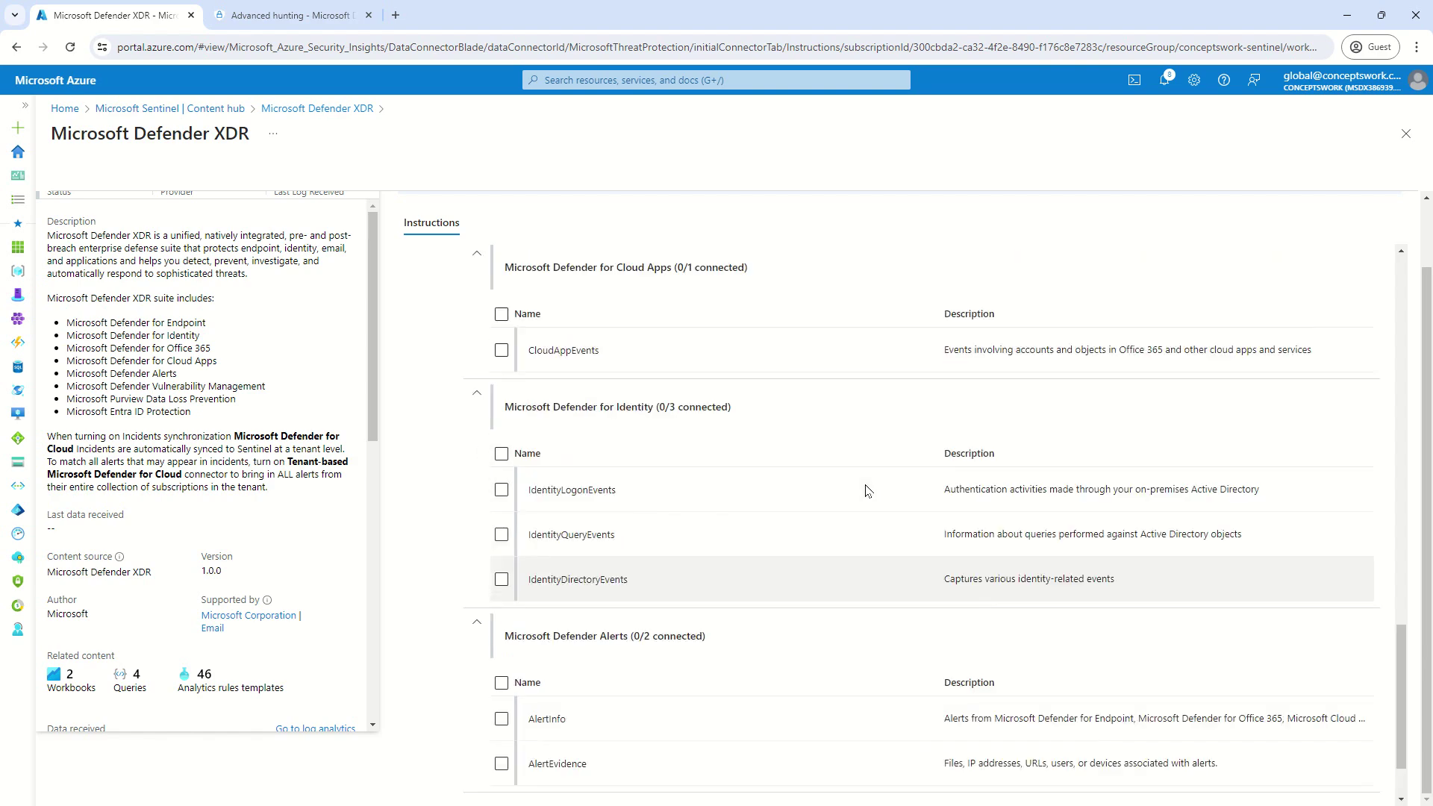
{"action": "scroll", "coordinate": [626, 464], "scroll_direction": "up", "scroll_amount": 9}
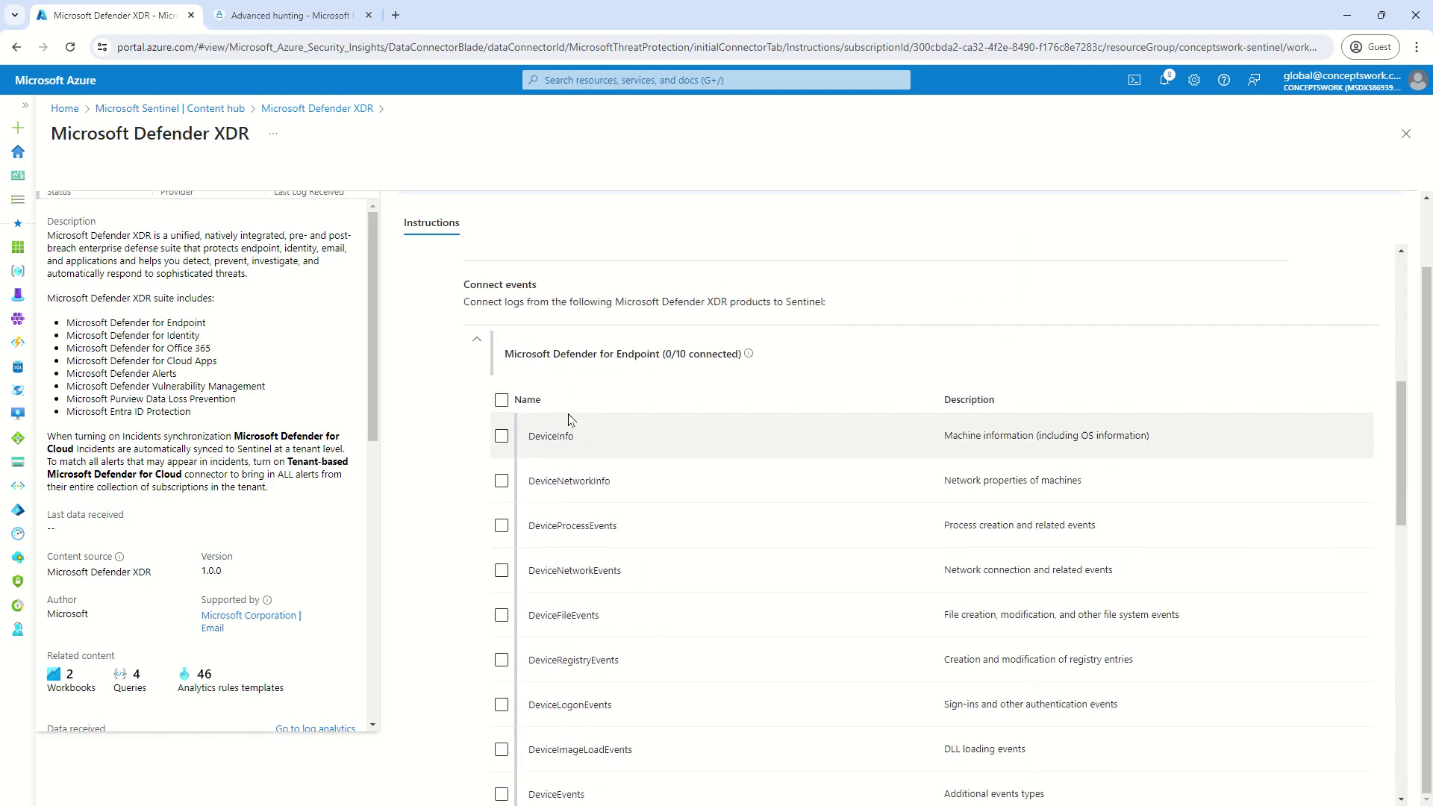
Check all event tables for Endpoint, Office 365, Cloud Apps, Identity and Alerts.
{"action": "left_click", "coordinate": [502, 404]}
{"action": "scroll", "coordinate": [650, 472], "scroll_direction": "down", "scroll_amount": 7}
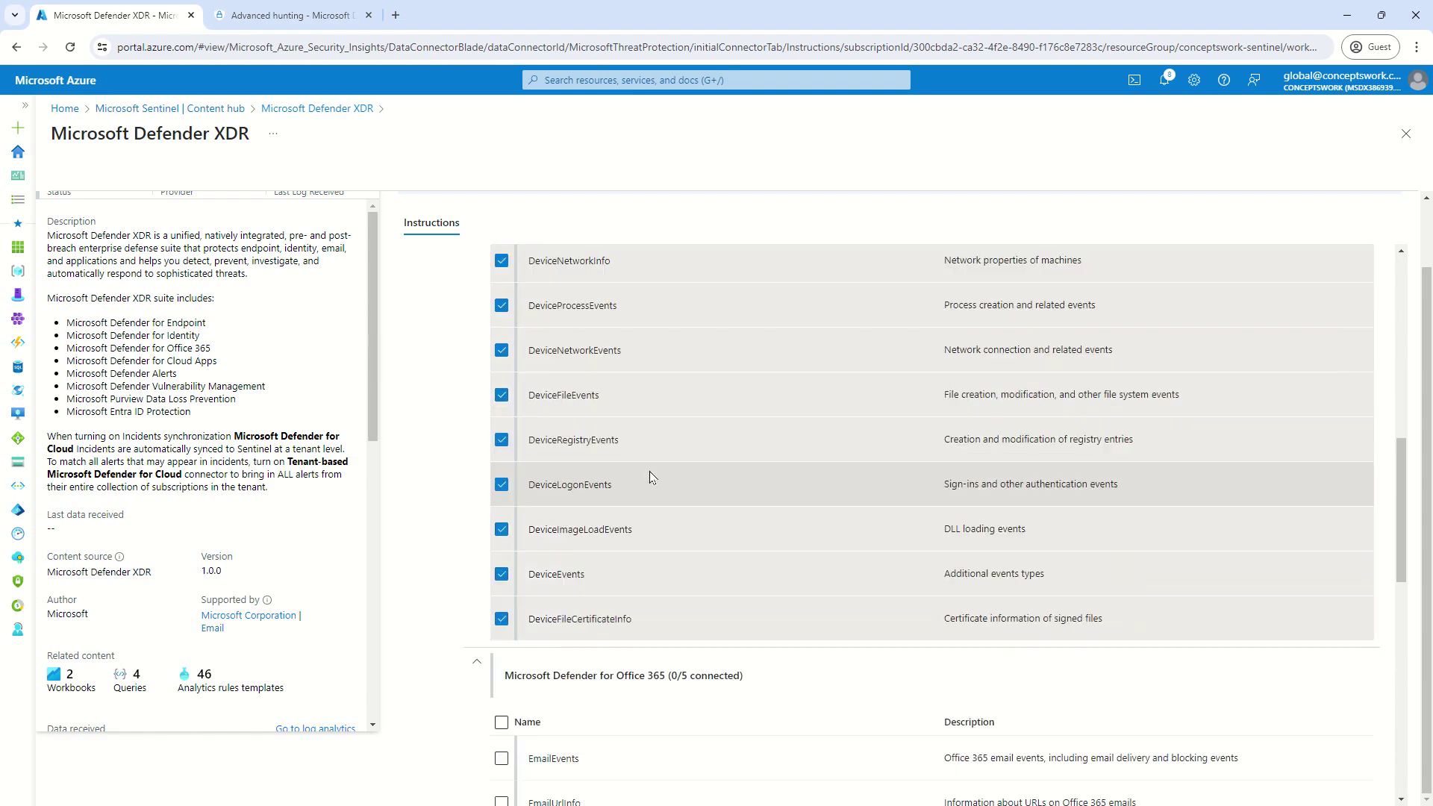
{"action": "left_click", "coordinate": [501, 422]}
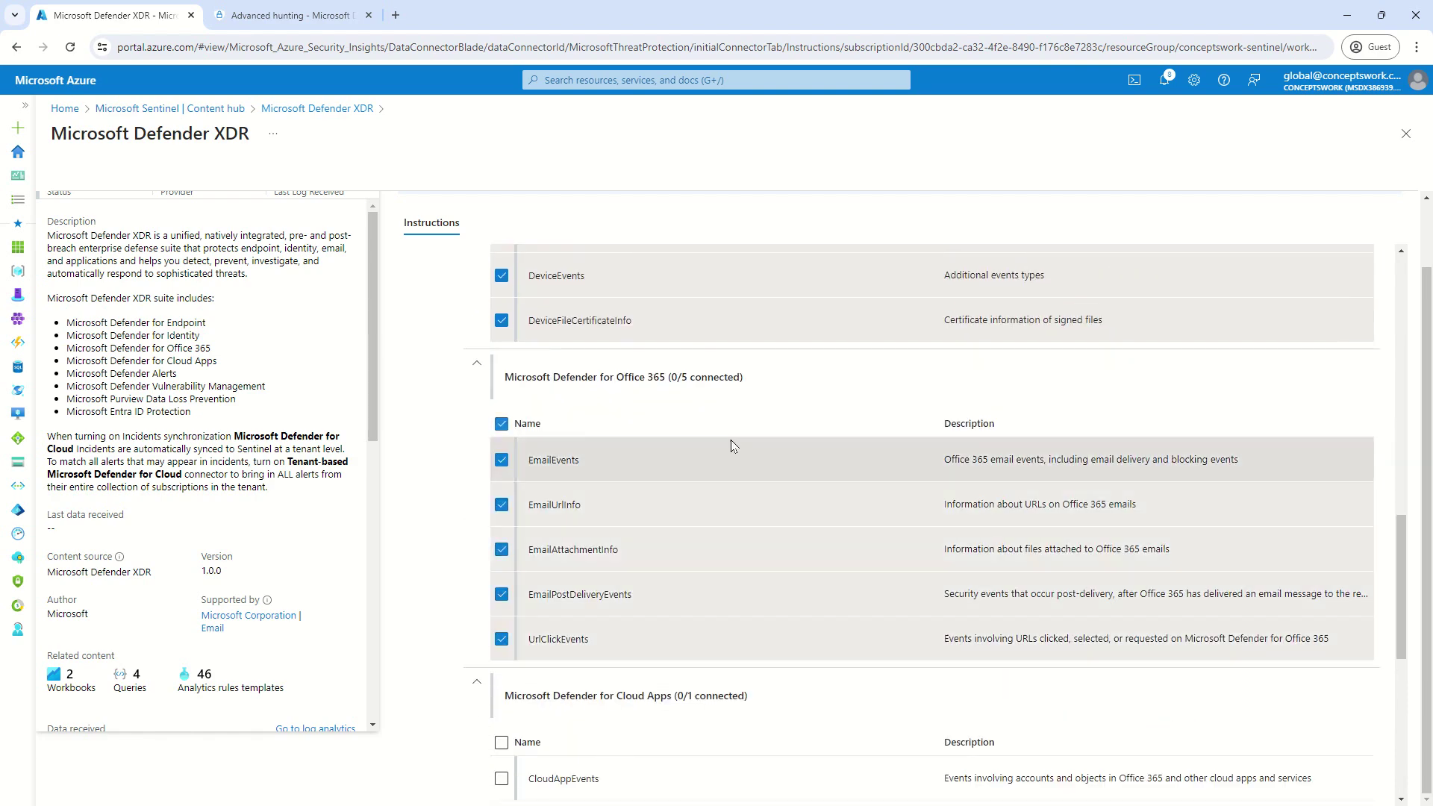
{"action": "scroll", "coordinate": [556, 502], "scroll_direction": "down", "scroll_amount": 6}
{"action": "left_click", "coordinate": [501, 295]}
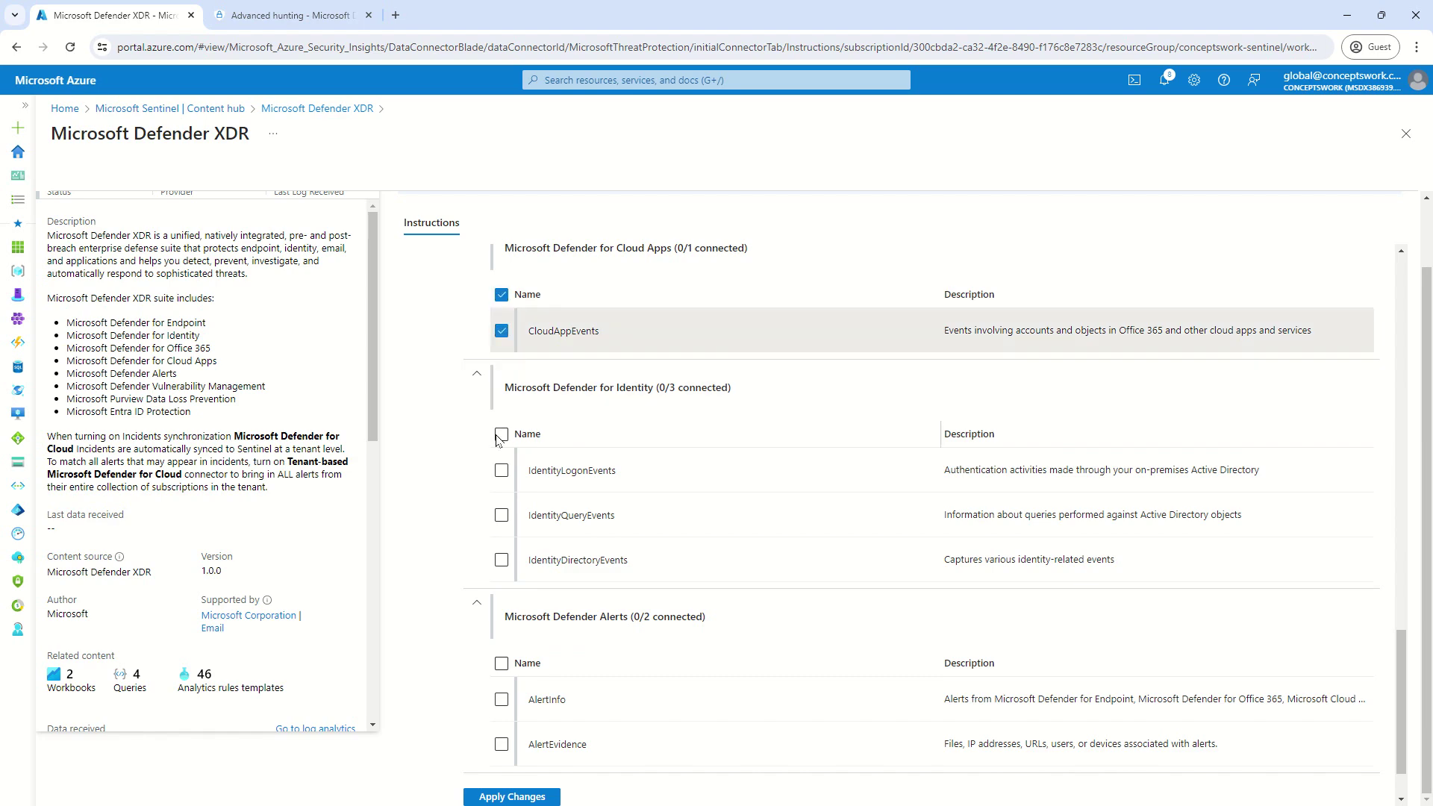
{"action": "left_click", "coordinate": [501, 434]}
{"action": "scroll", "coordinate": [508, 553], "scroll_direction": "down", "scroll_amount": 1}
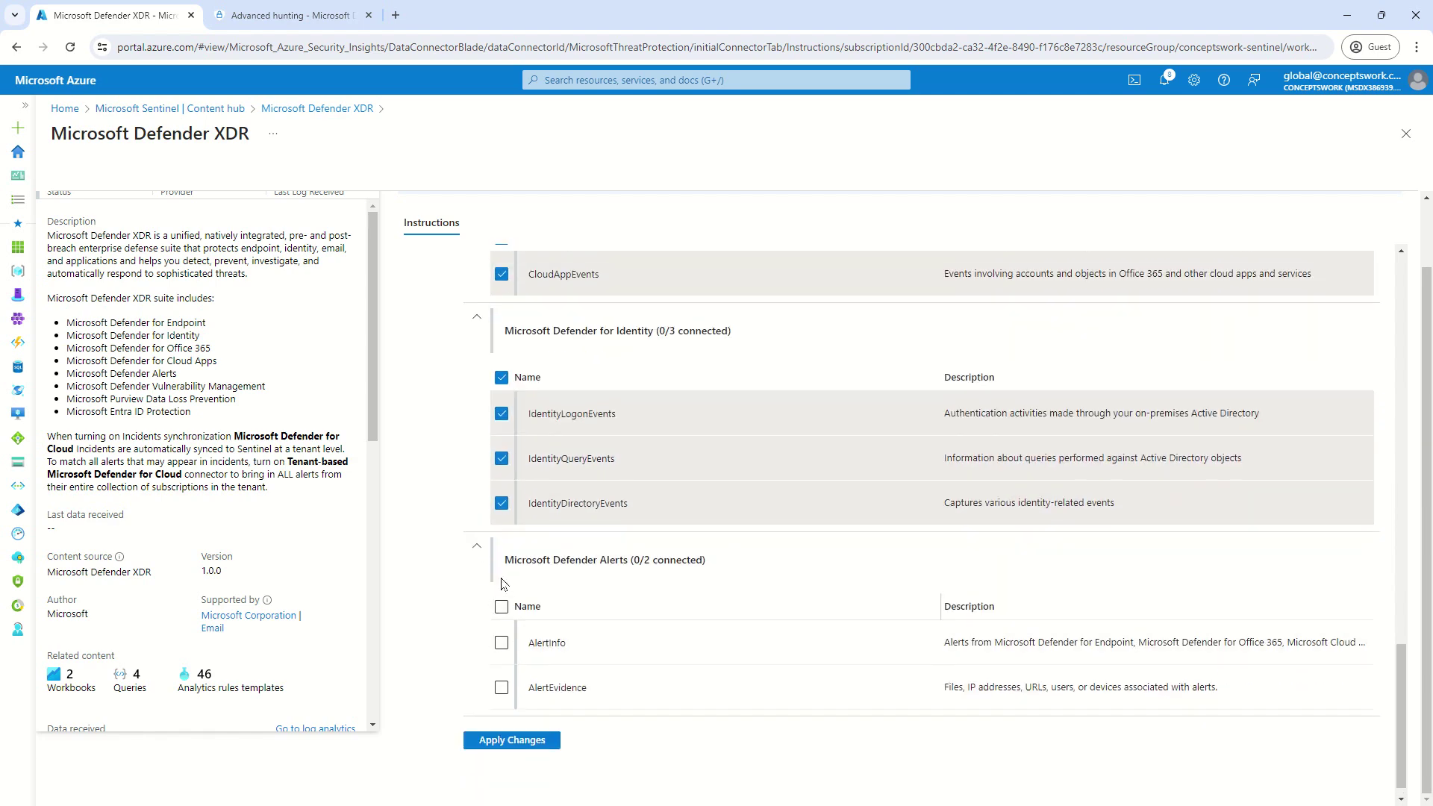
{"action": "scroll", "coordinate": [504, 642], "scroll_direction": "up", "scroll_amount": 1}
{"action": "left_click", "coordinate": [501, 664]}
{"action": "scroll", "coordinate": [836, 512], "scroll_direction": "up", "scroll_amount": 15}
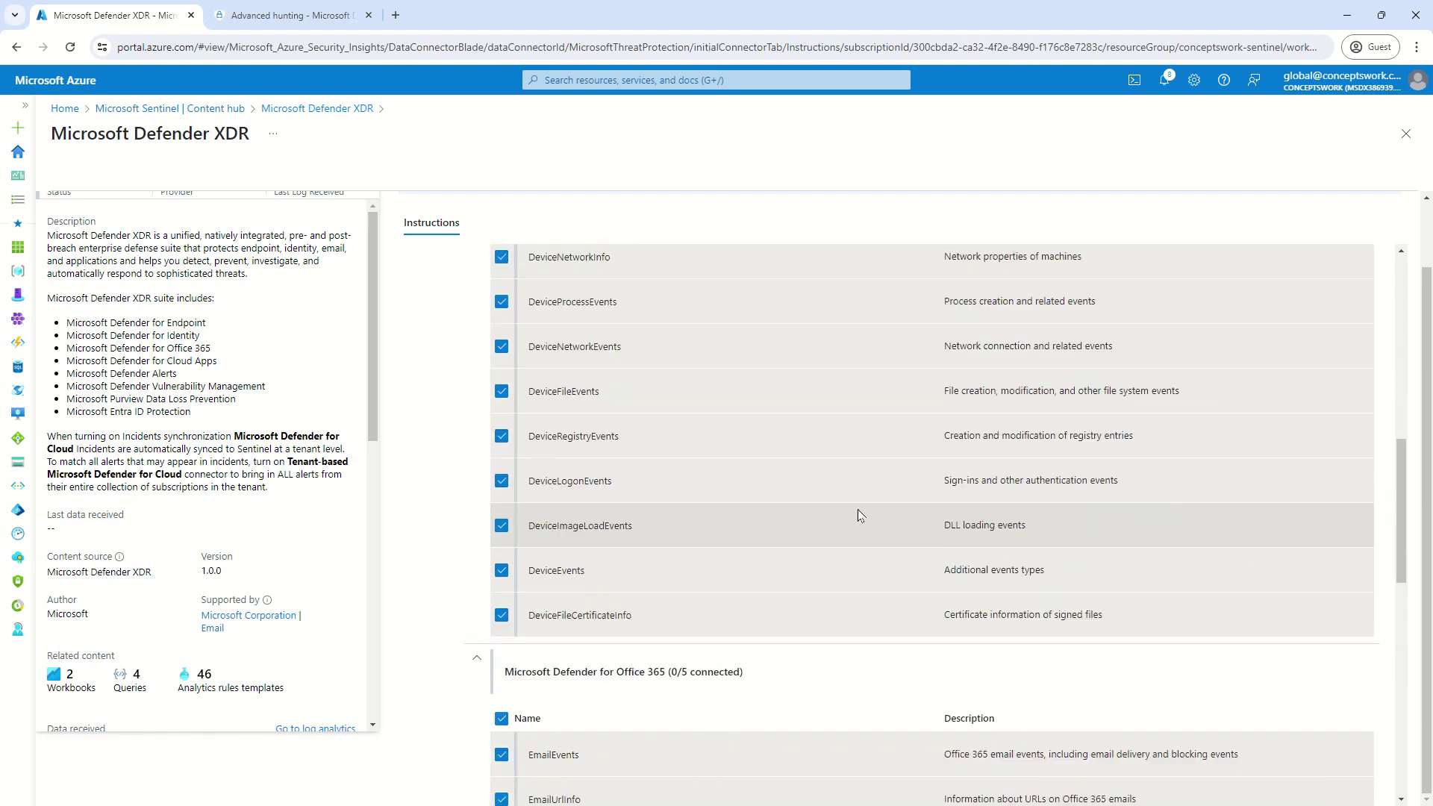
{"action": "scroll", "coordinate": [826, 513], "scroll_direction": "down", "scroll_amount": 15}
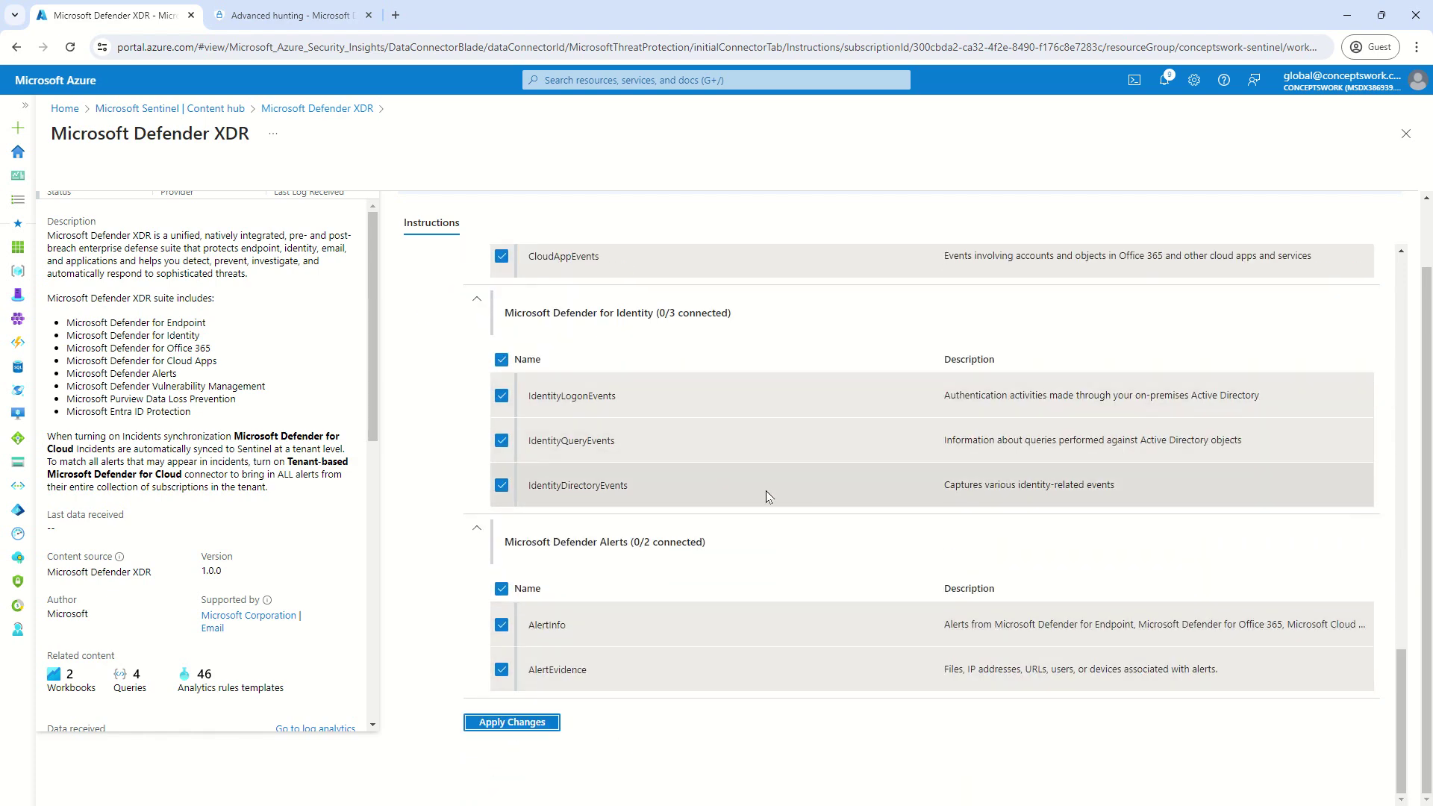
{"action": "scroll", "coordinate": [766, 490], "scroll_direction": "up", "scroll_amount": 15}
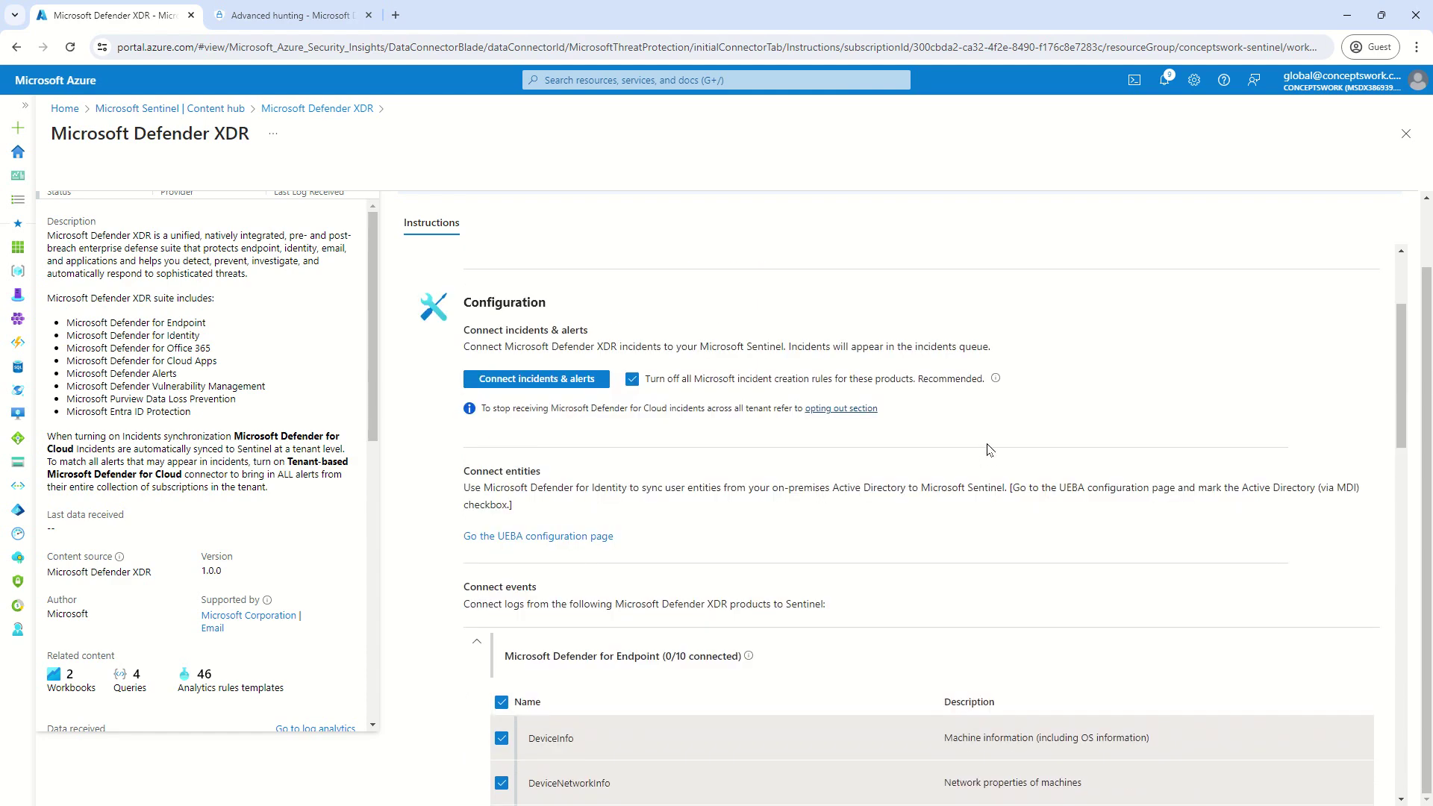
{"action": "scroll", "coordinate": [1022, 470], "scroll_direction": "up", "scroll_amount": 3}
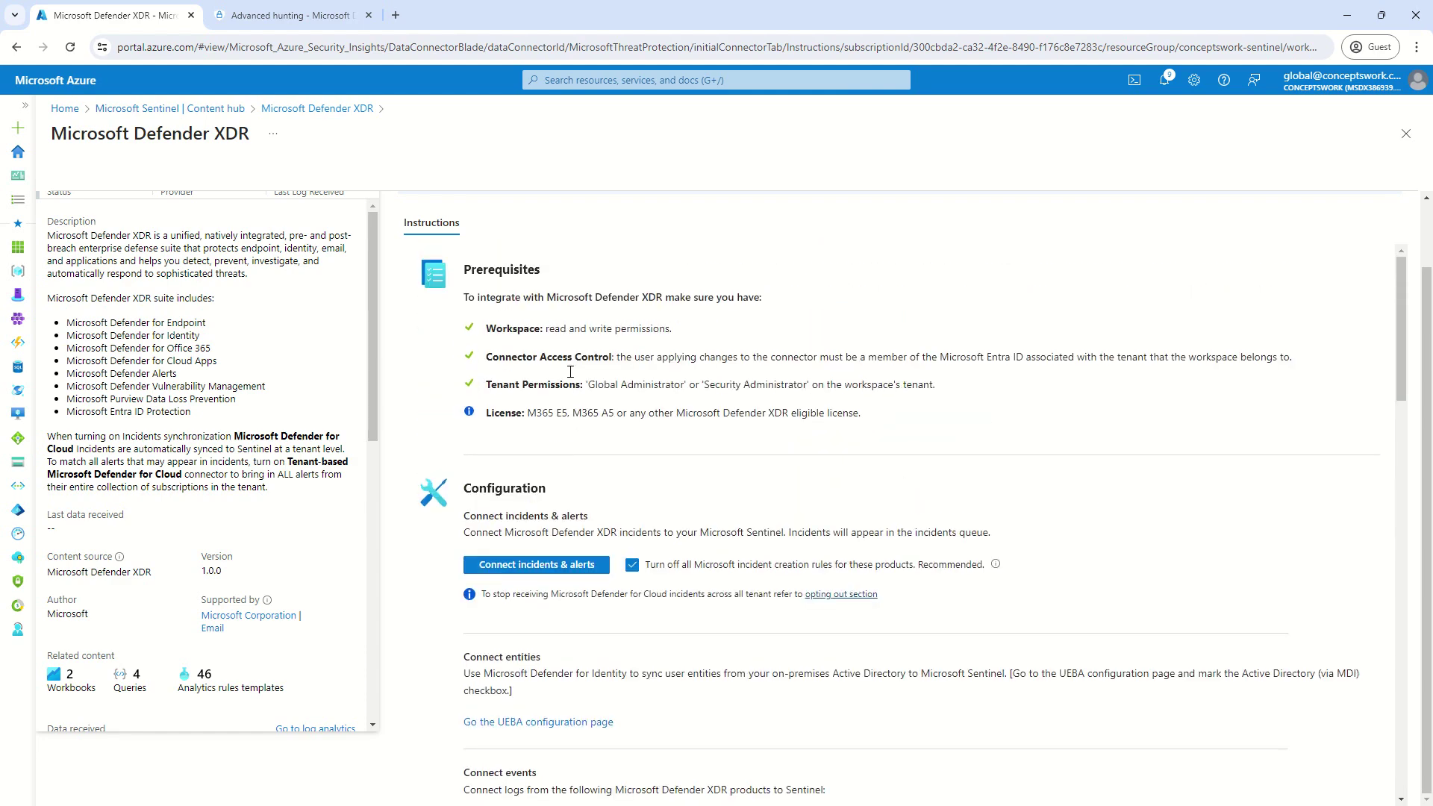
Highlight the tenant, connector access and workspace permission prerequisites.
{"action": "left_click_drag", "start_coordinate": [494, 323], "coordinate": [918, 414]}
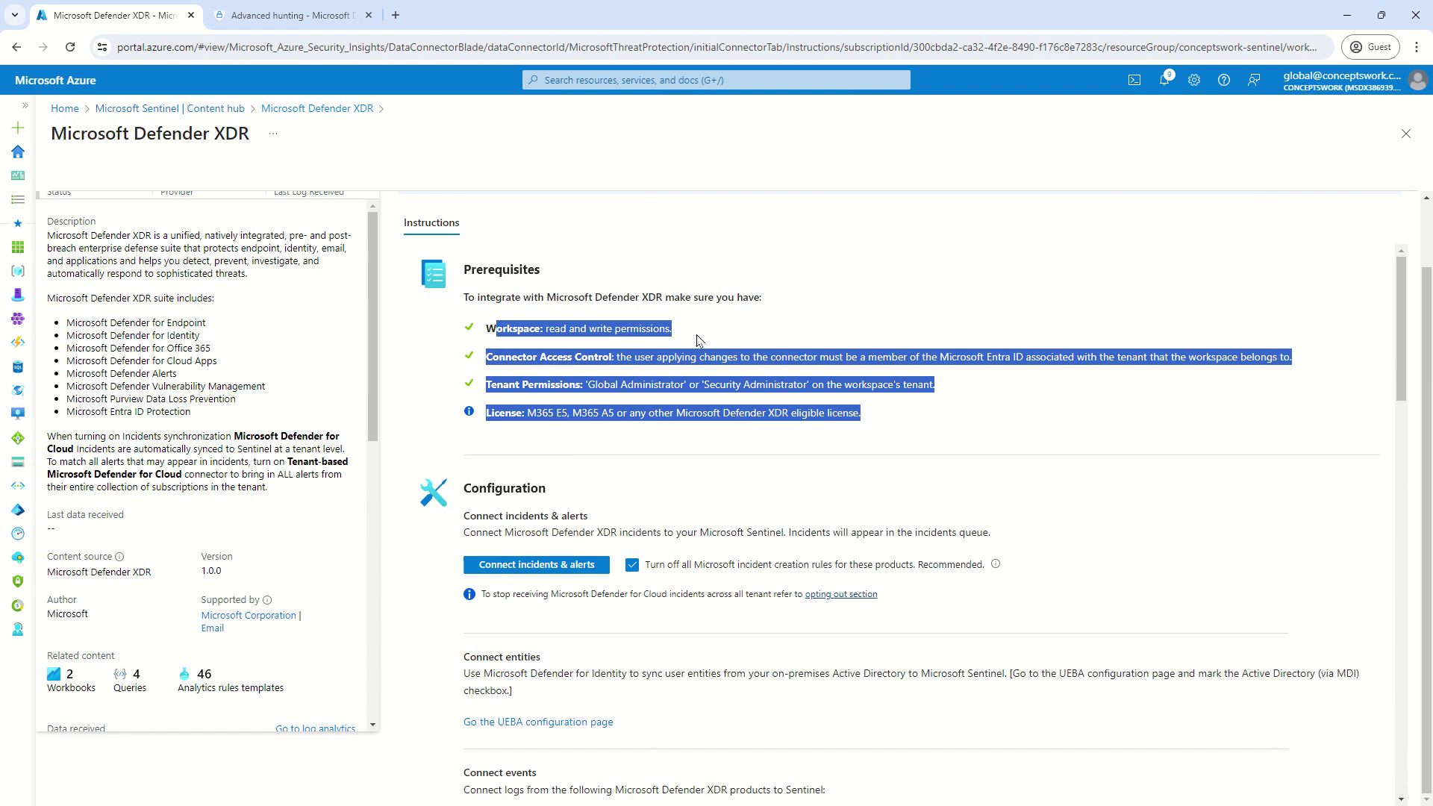
{"action": "left_click", "coordinate": [708, 381]}
{"action": "left_click_drag", "start_coordinate": [551, 384], "coordinate": [957, 389]}
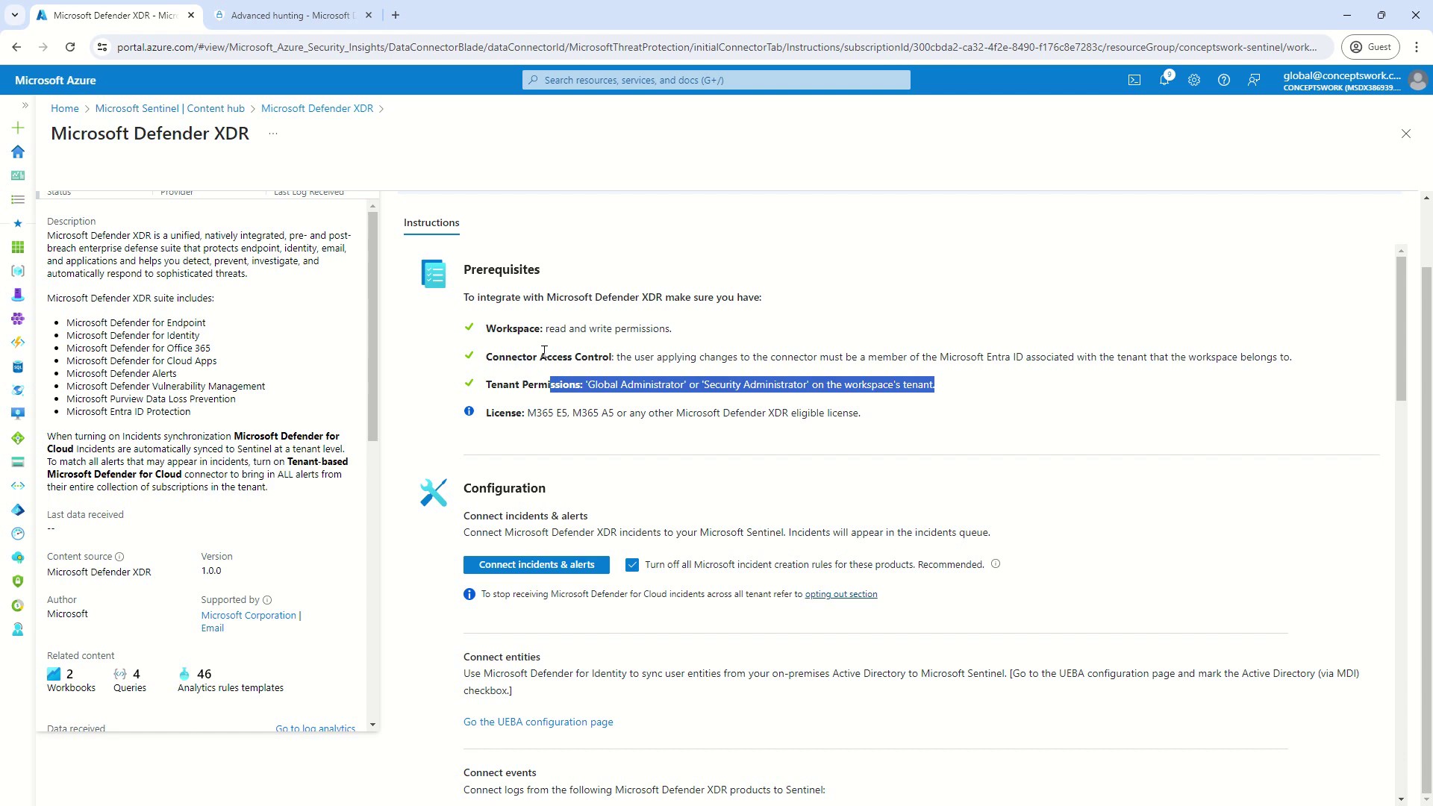
{"action": "left_click_drag", "start_coordinate": [506, 358], "coordinate": [993, 363]}
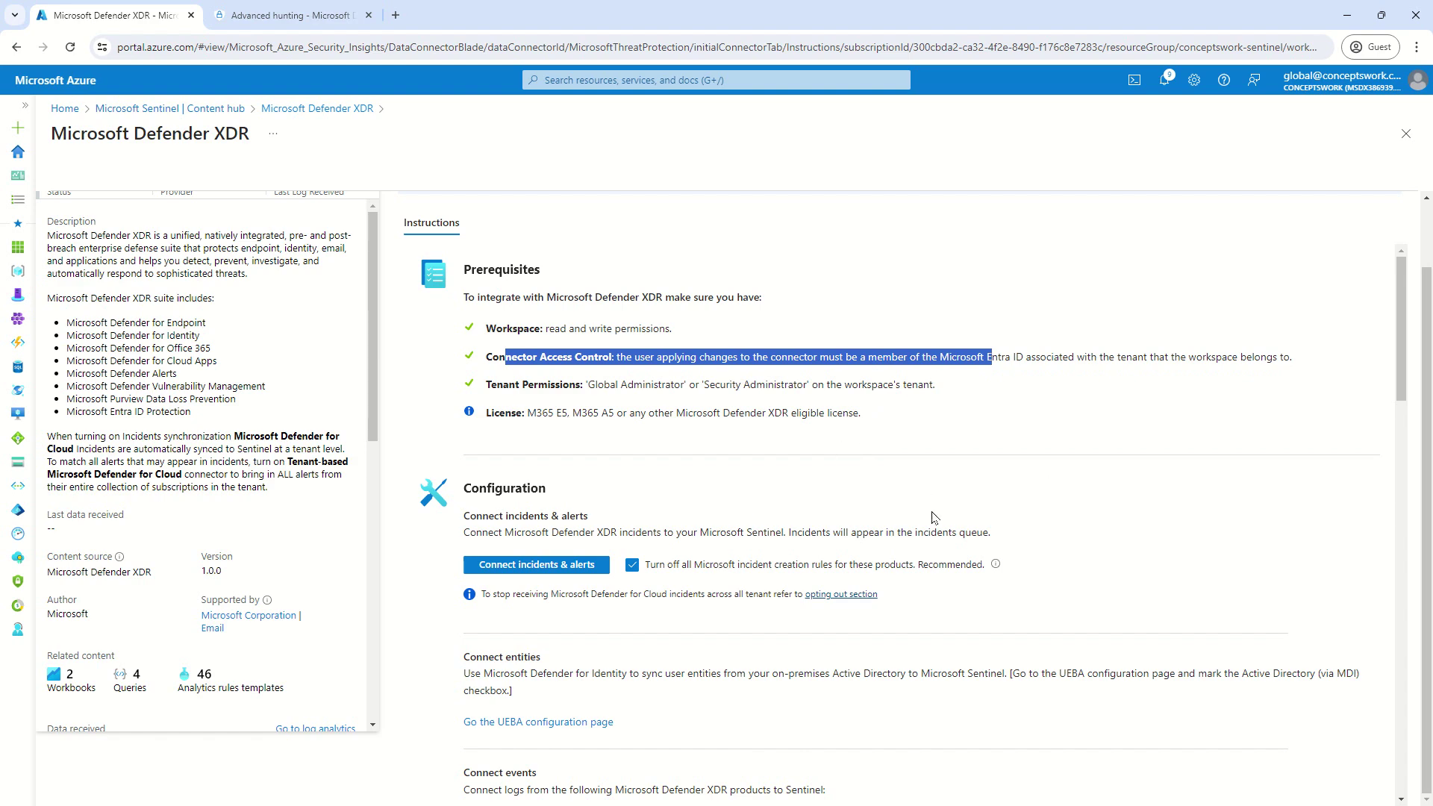
{"action": "left_click_drag", "start_coordinate": [496, 330], "coordinate": [678, 333]}
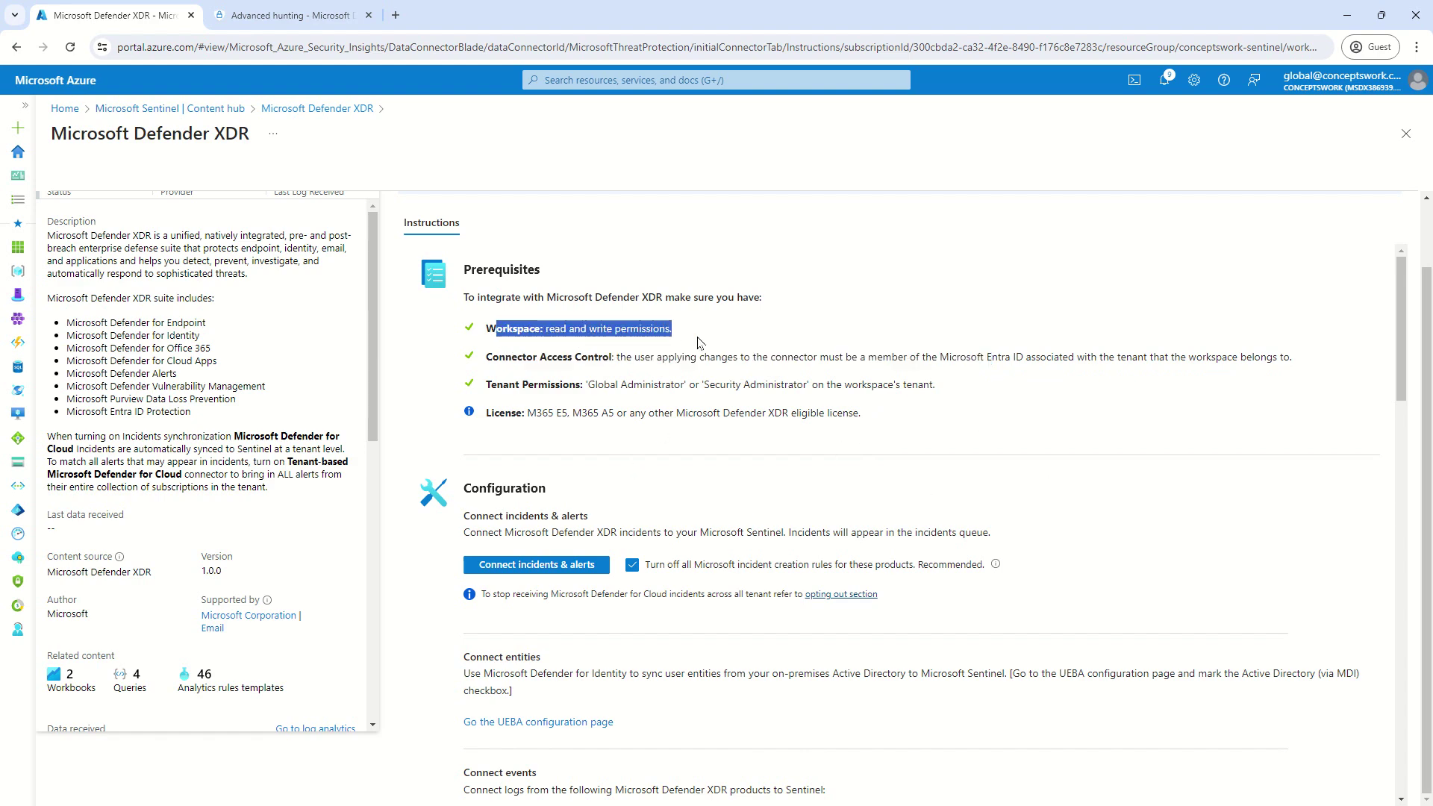
Apply the checked Defender XDR event table connections.
{"action": "scroll", "coordinate": [863, 451], "scroll_direction": "down", "scroll_amount": 15}
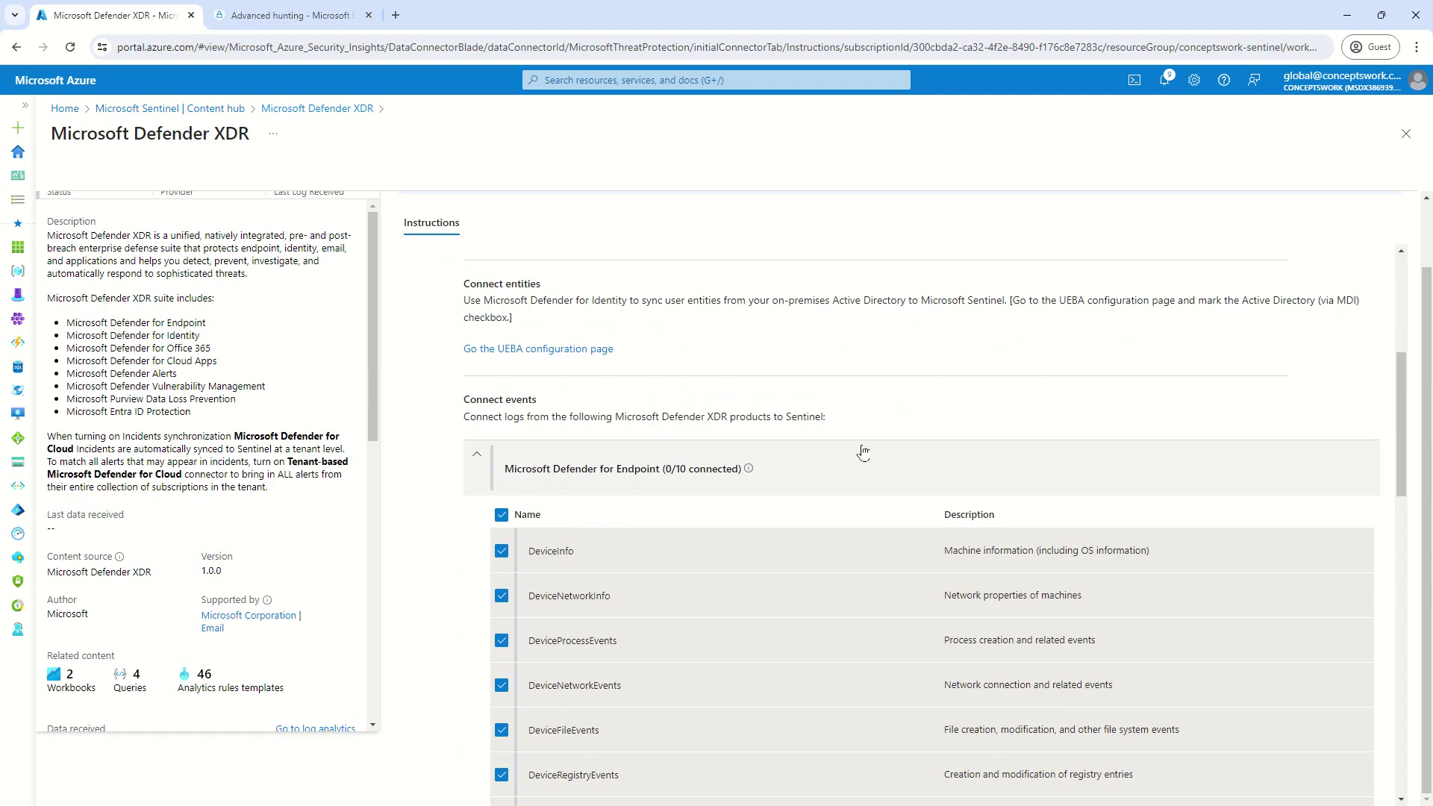
{"action": "scroll", "coordinate": [761, 590], "scroll_direction": "down", "scroll_amount": 5}
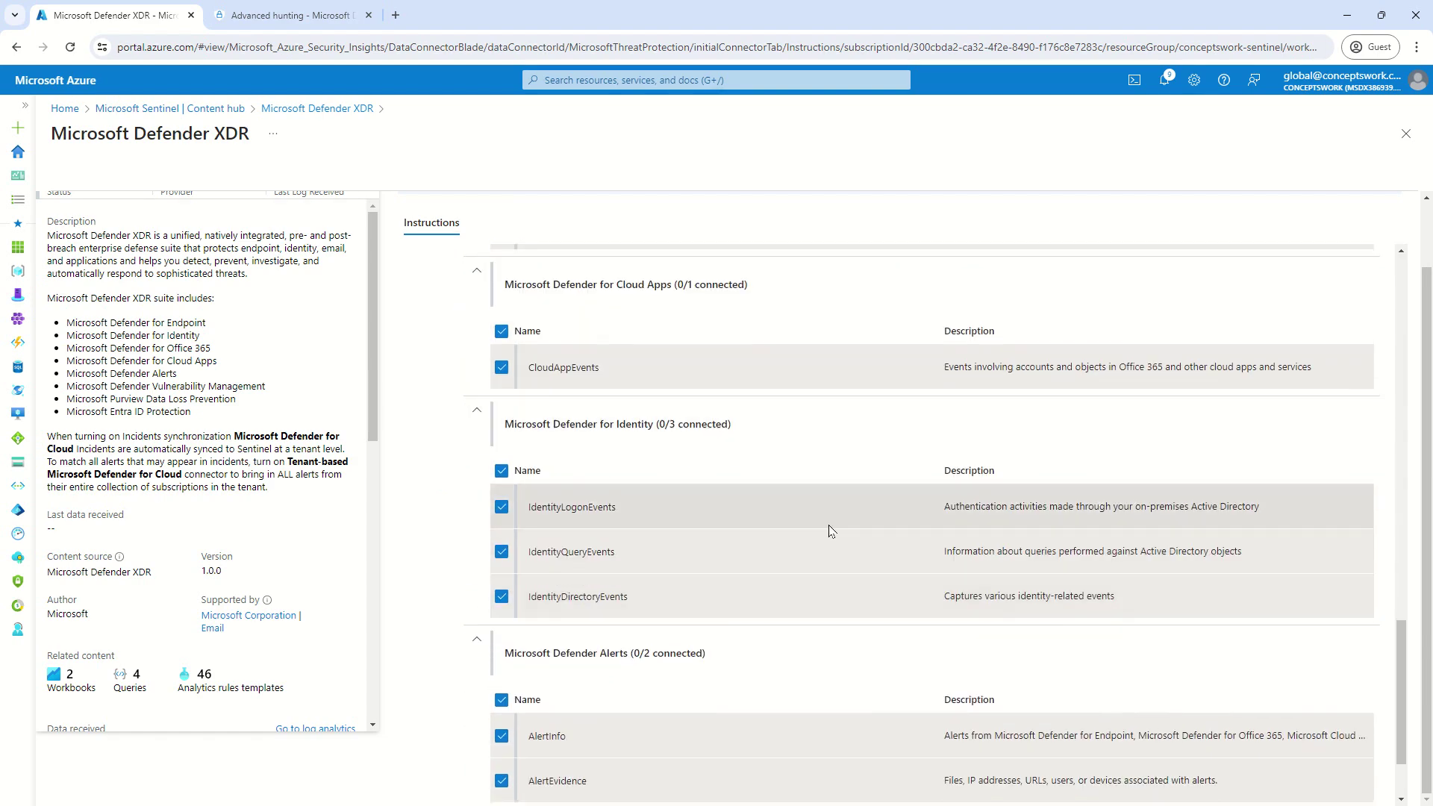
{"action": "left_click", "coordinate": [507, 728]}
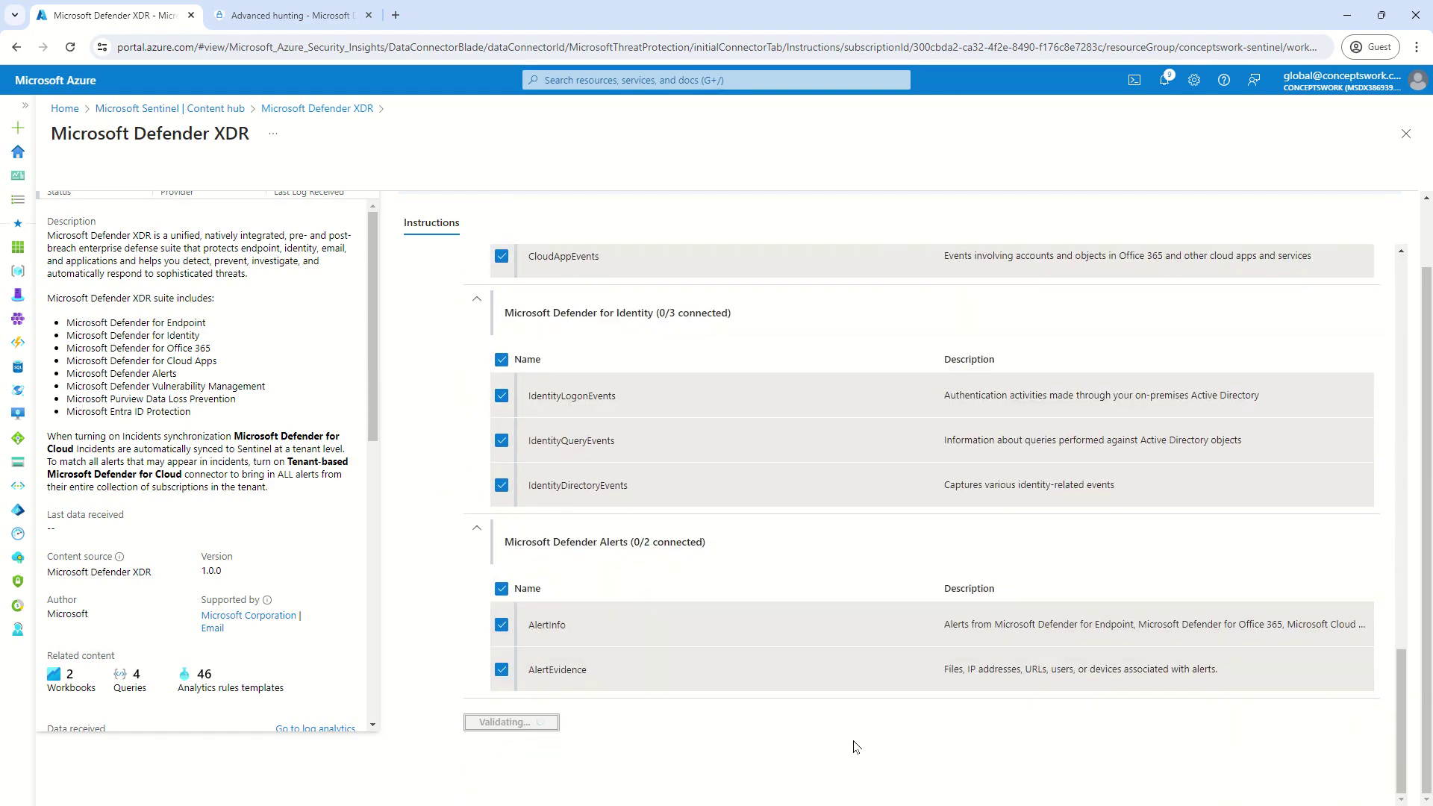
Close the connector and Defender XDR solution pages, then go to the con-sentinel Logs page.
{"action": "left_click", "coordinate": [1406, 134]}
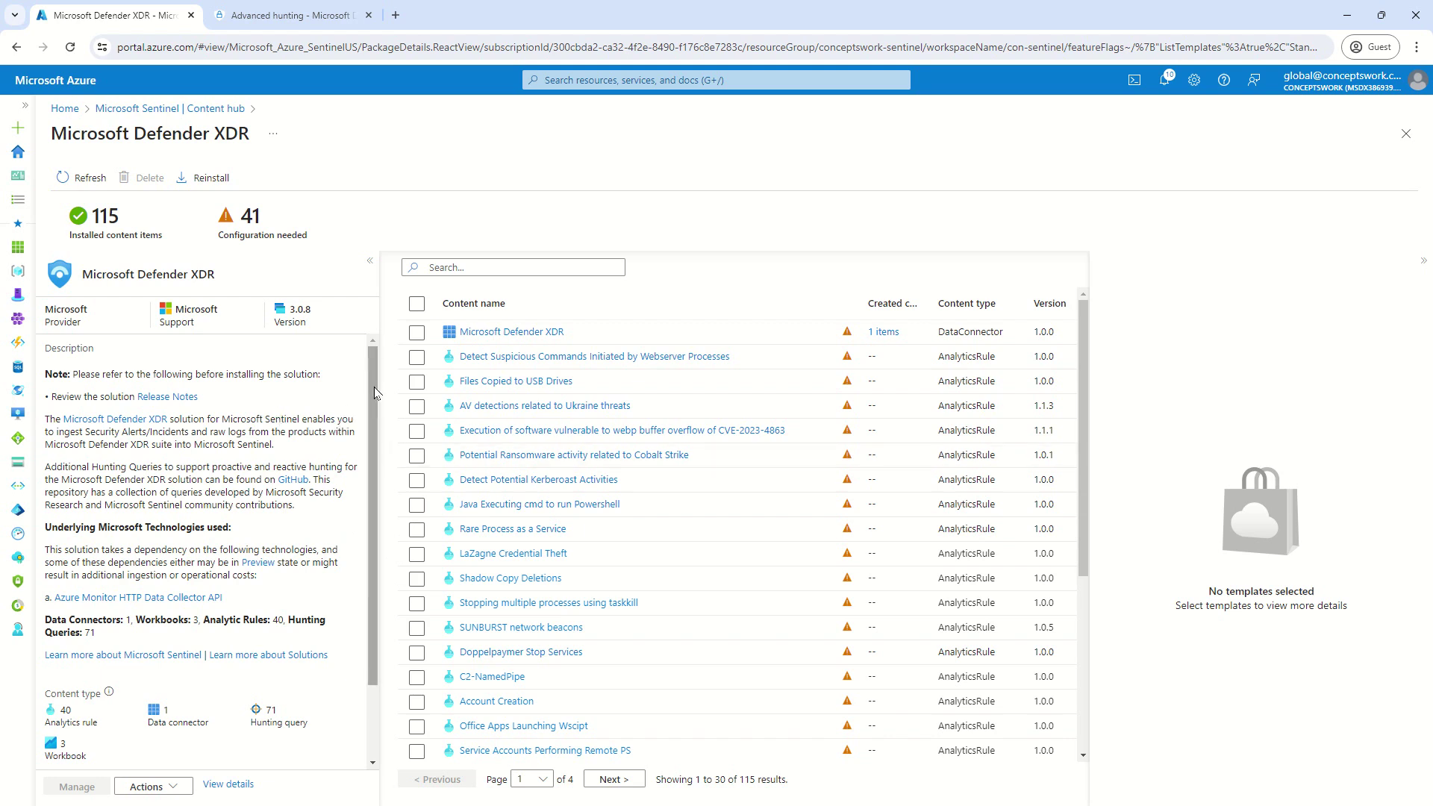
{"action": "left_click", "coordinate": [1395, 139]}
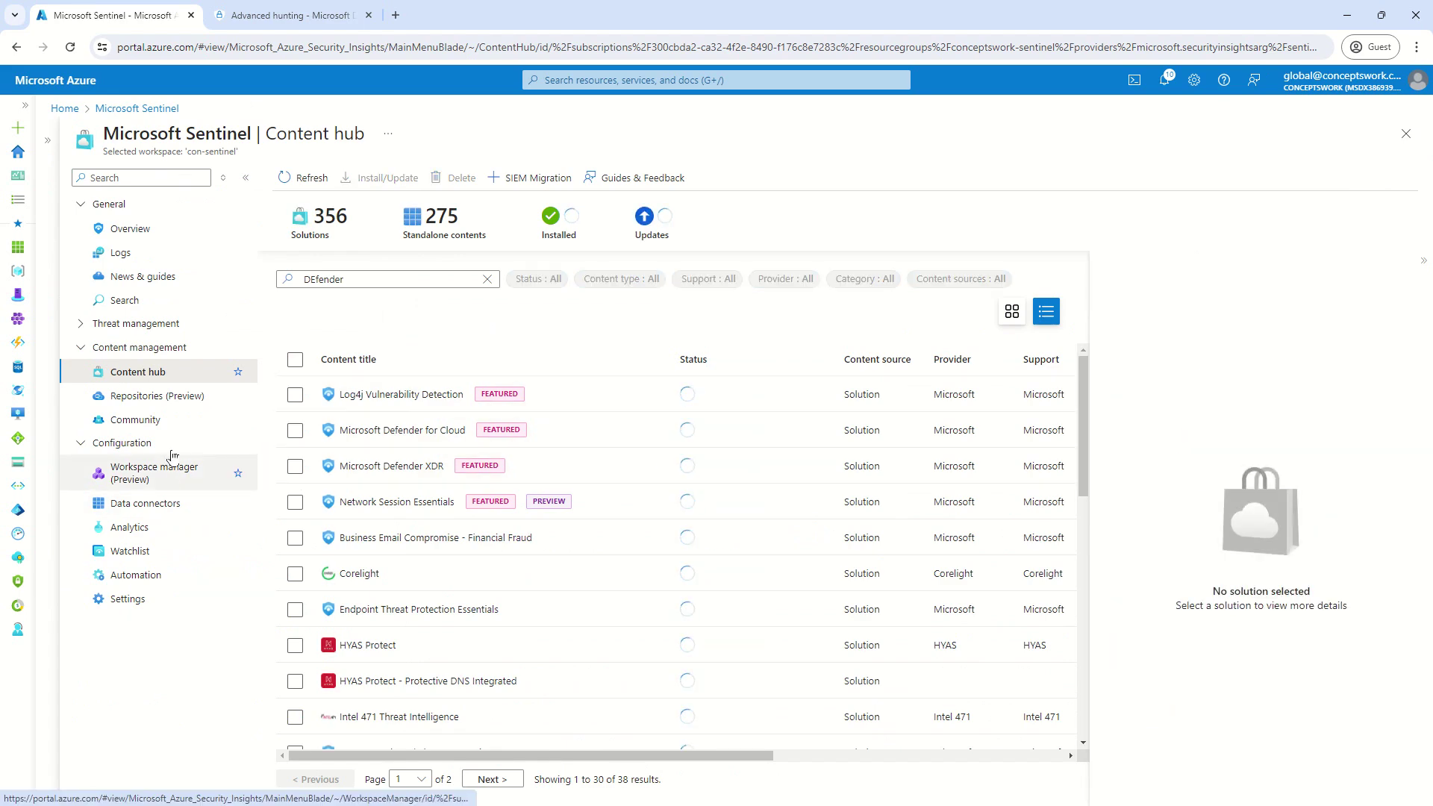
{"action": "left_click", "coordinate": [146, 254]}
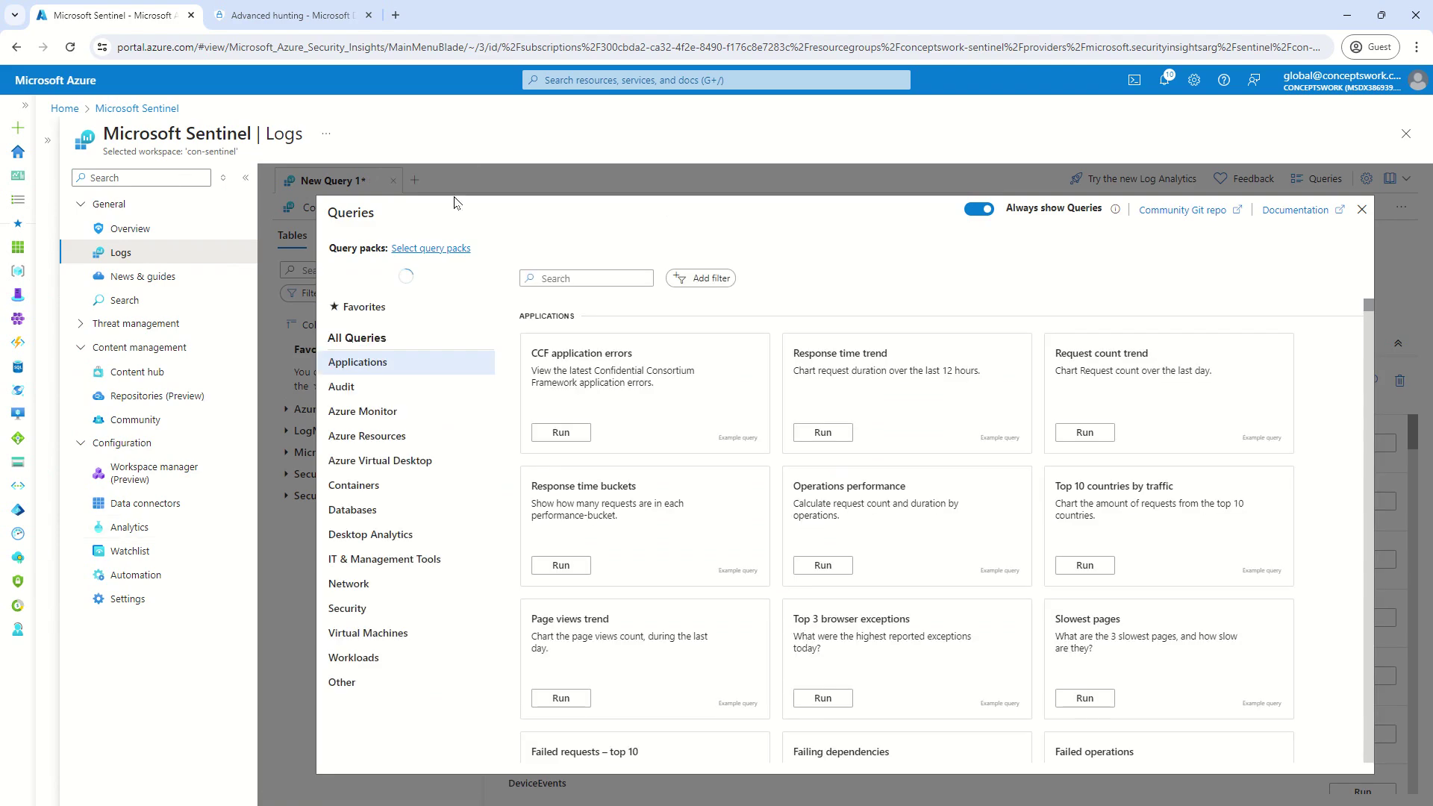
Dismiss the Queries gallery and expand the LogManagement and Microsoft Sentinel table groups.
{"action": "left_click", "coordinate": [1358, 213]}
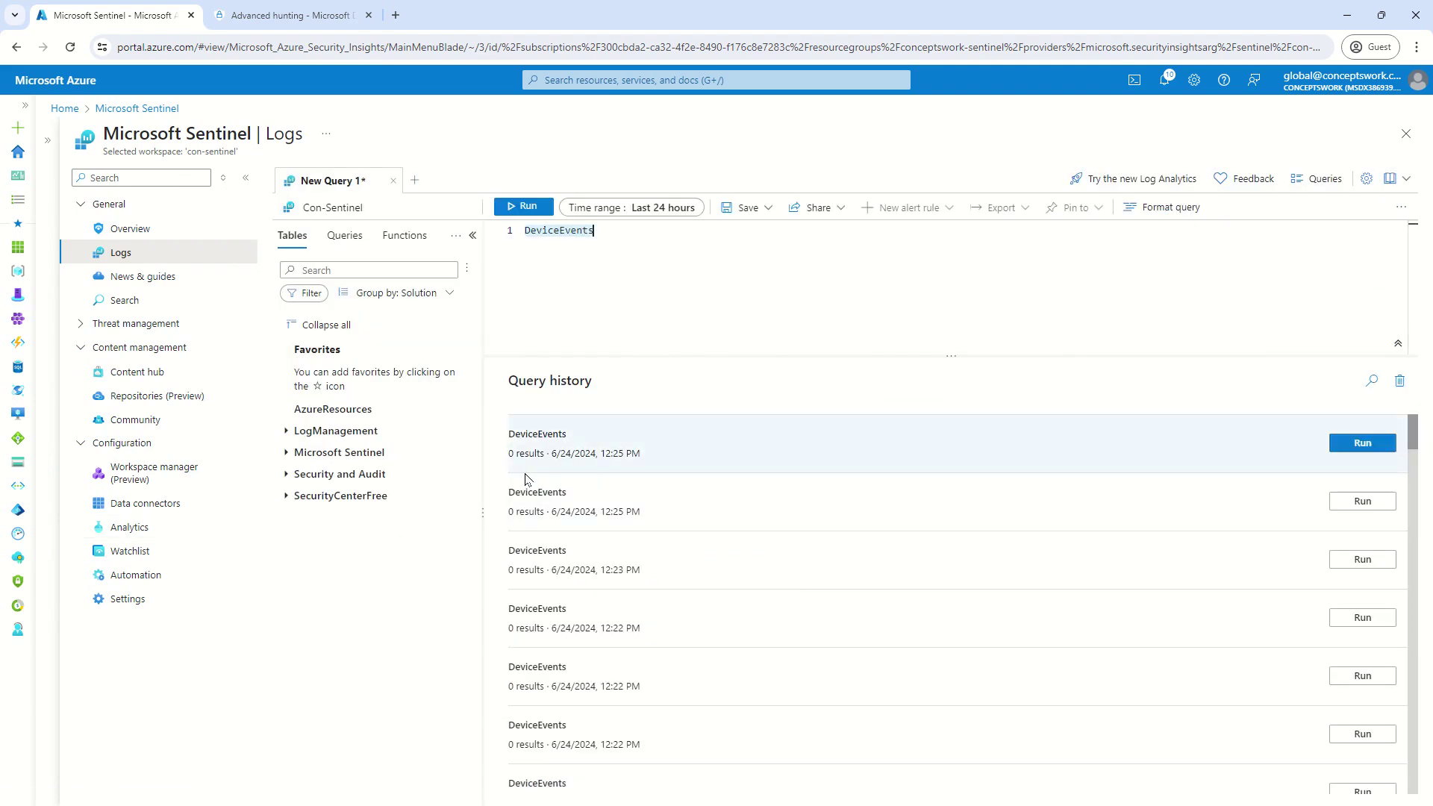
{"action": "left_click", "coordinate": [285, 433]}
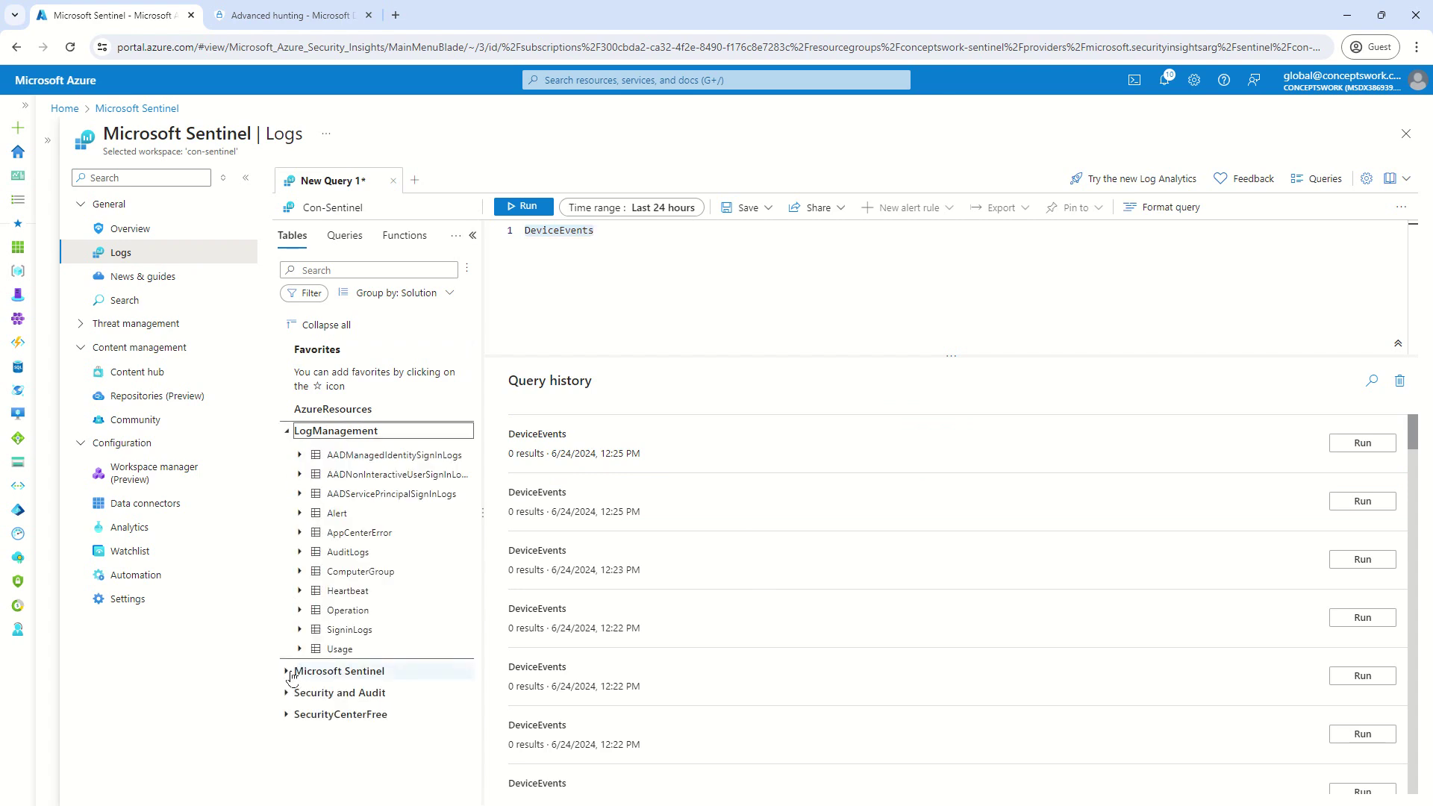
{"action": "left_click", "coordinate": [286, 671]}
{"action": "scroll", "coordinate": [383, 518], "scroll_direction": "down", "scroll_amount": 8}
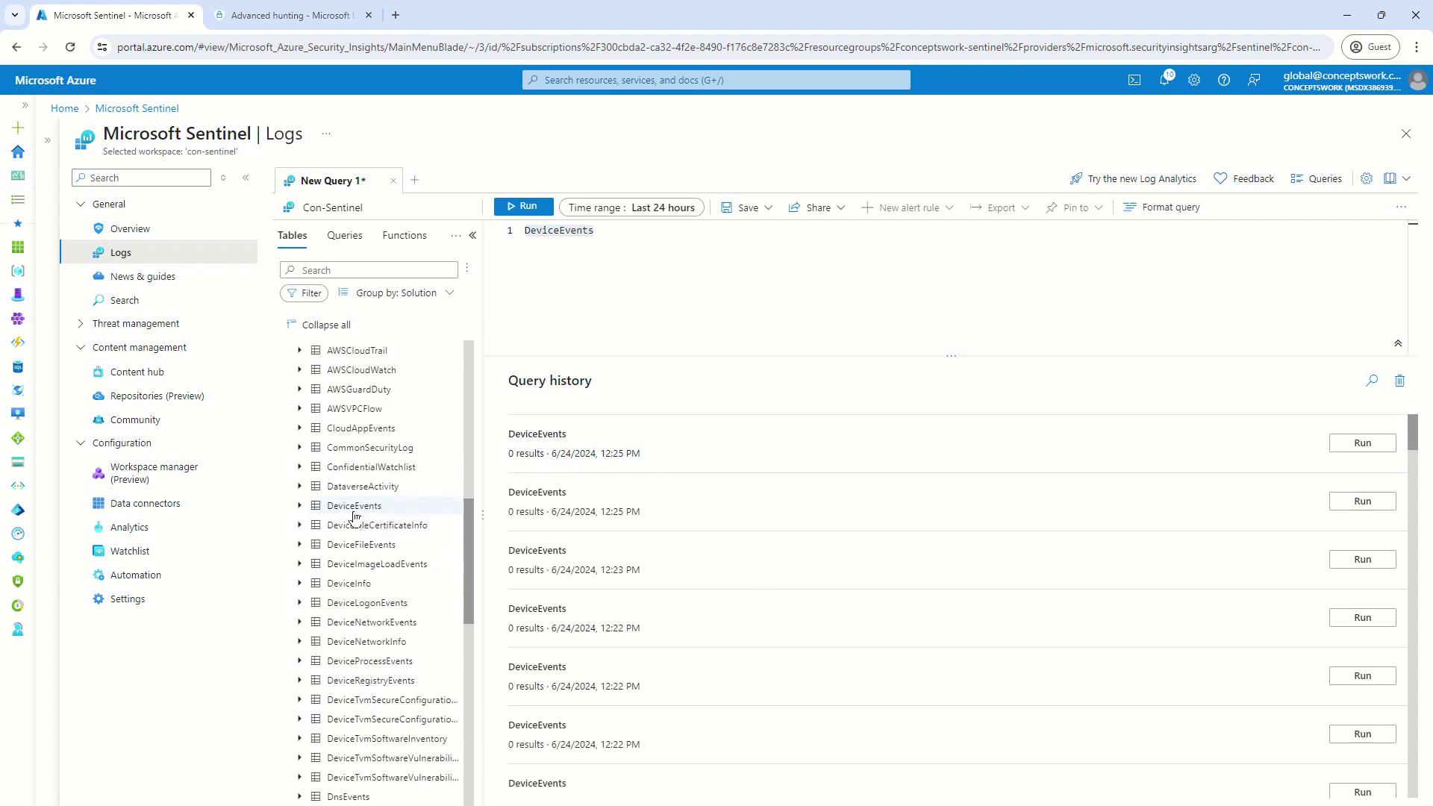
Expand DeviceEvents to show columns such as AccountDomain and ActionType.
{"action": "mouse_move", "coordinate": [368, 512]}
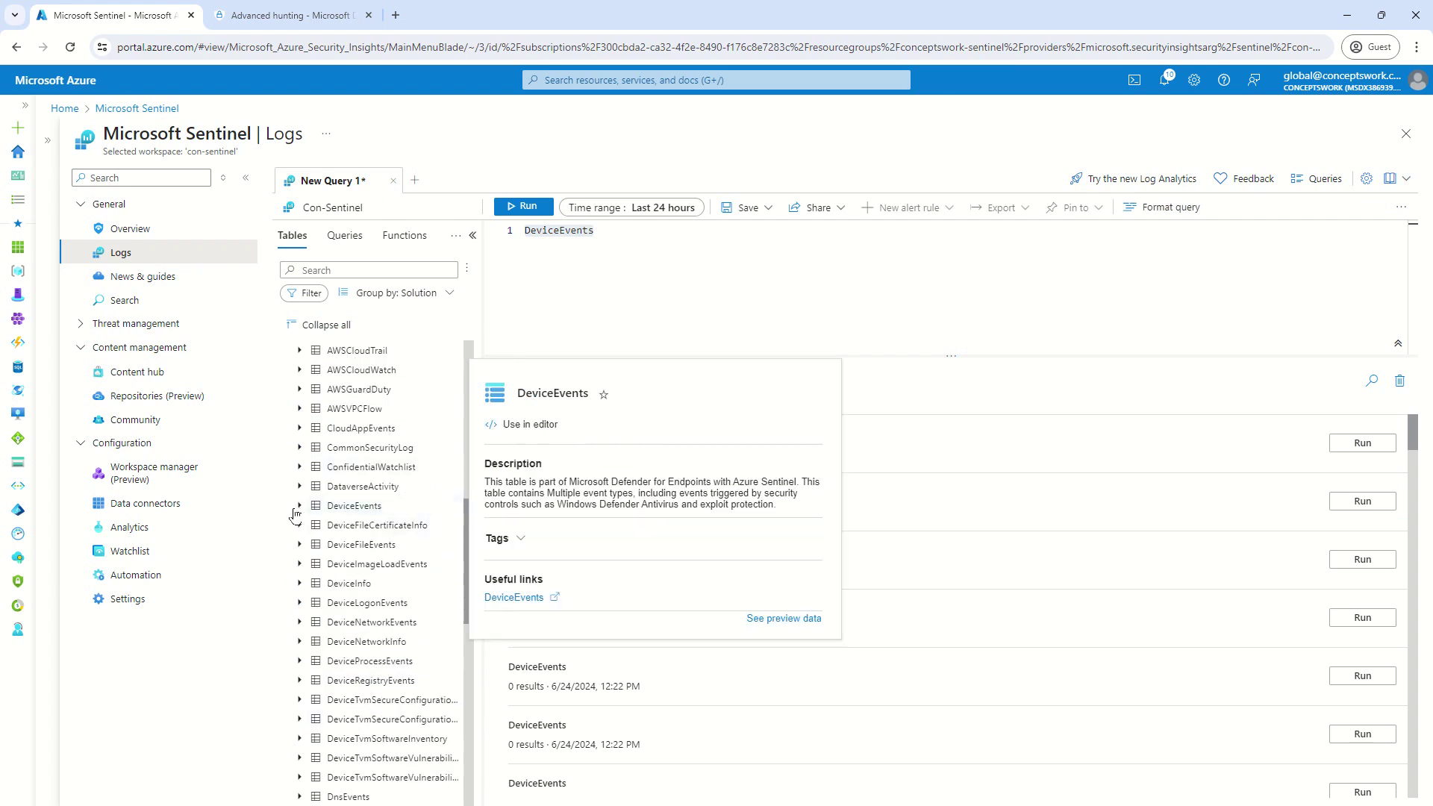
{"action": "left_click", "coordinate": [299, 507]}
{"action": "scroll", "coordinate": [396, 552], "scroll_direction": "down", "scroll_amount": 2}
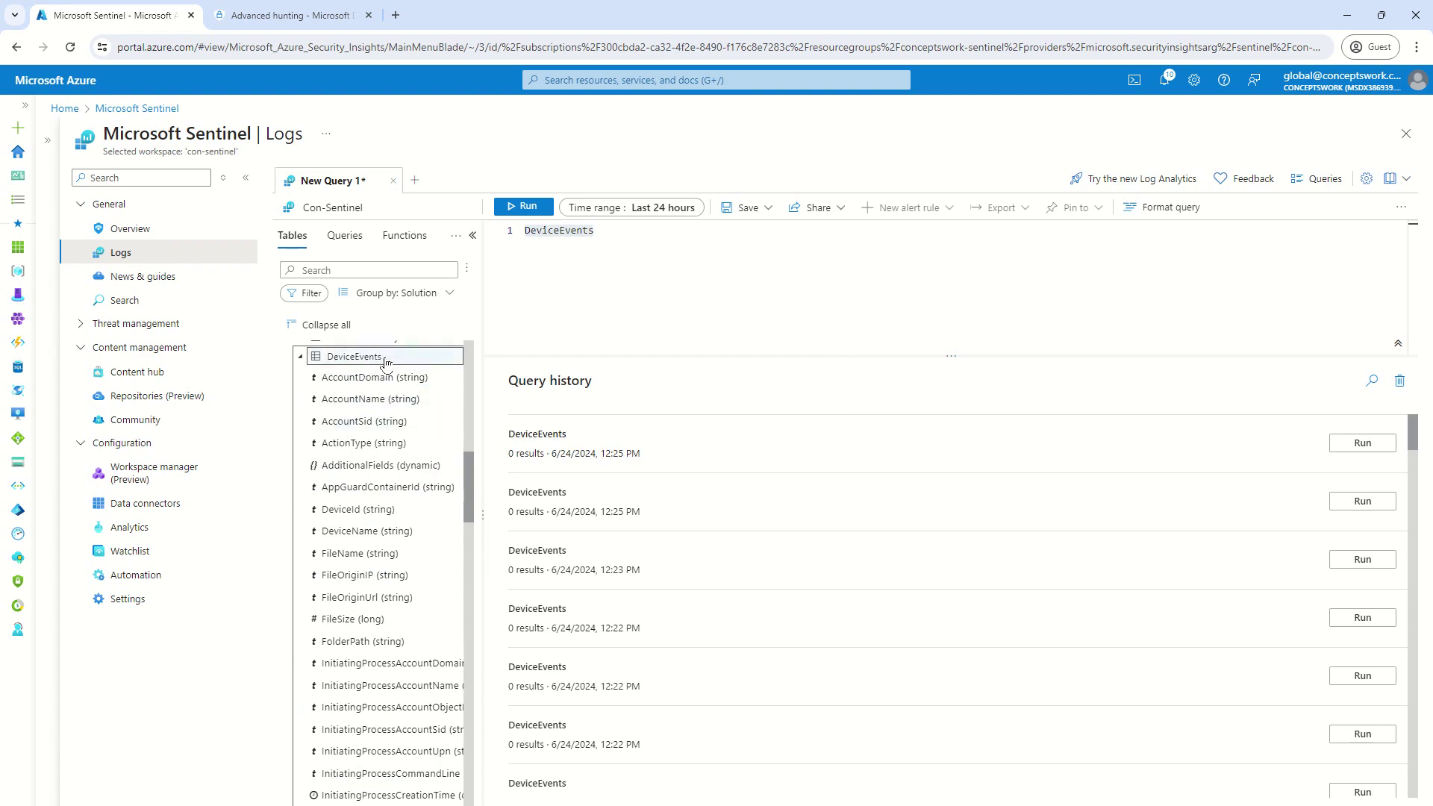
{"action": "mouse_move", "coordinate": [389, 363]}
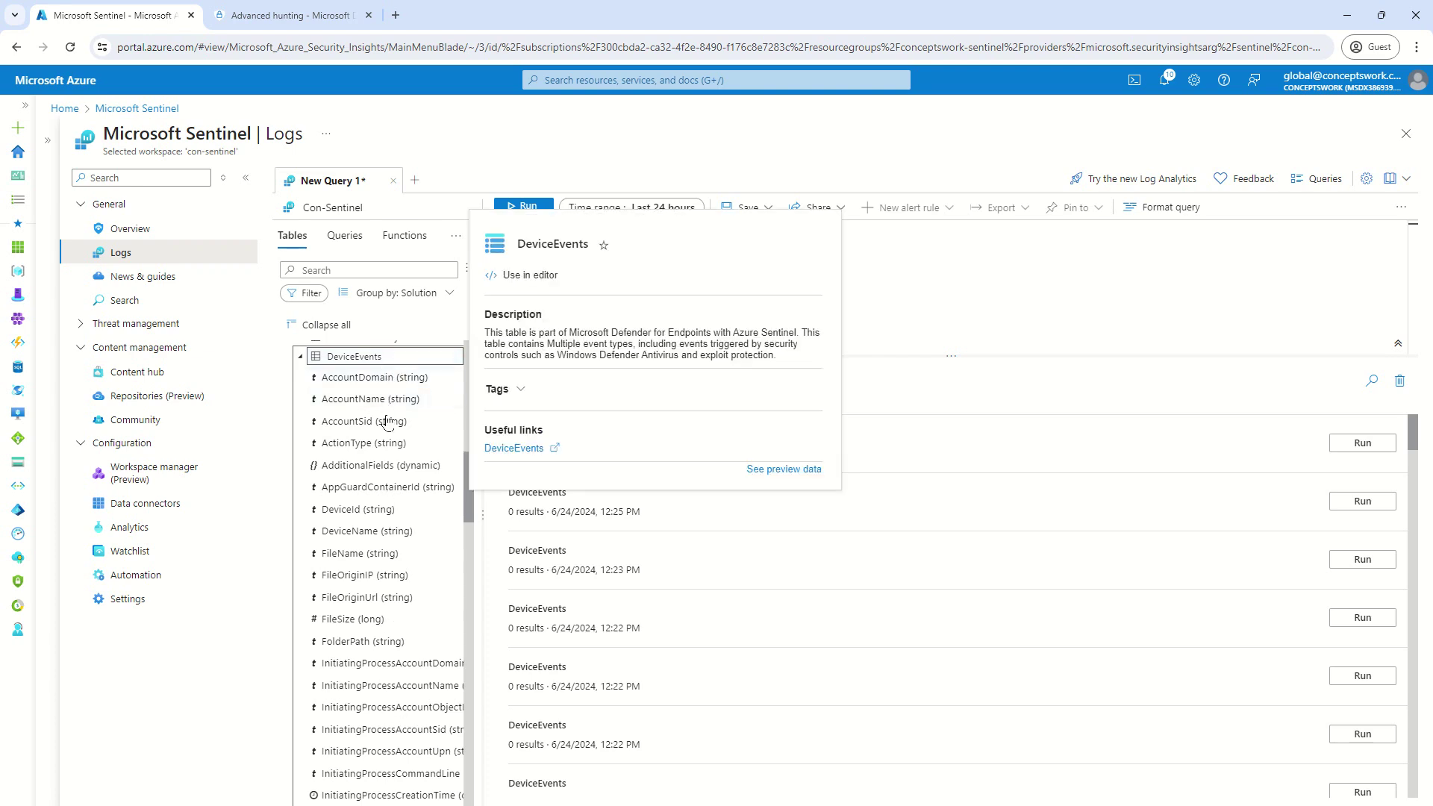
{"action": "left_click", "coordinate": [273, 16]}
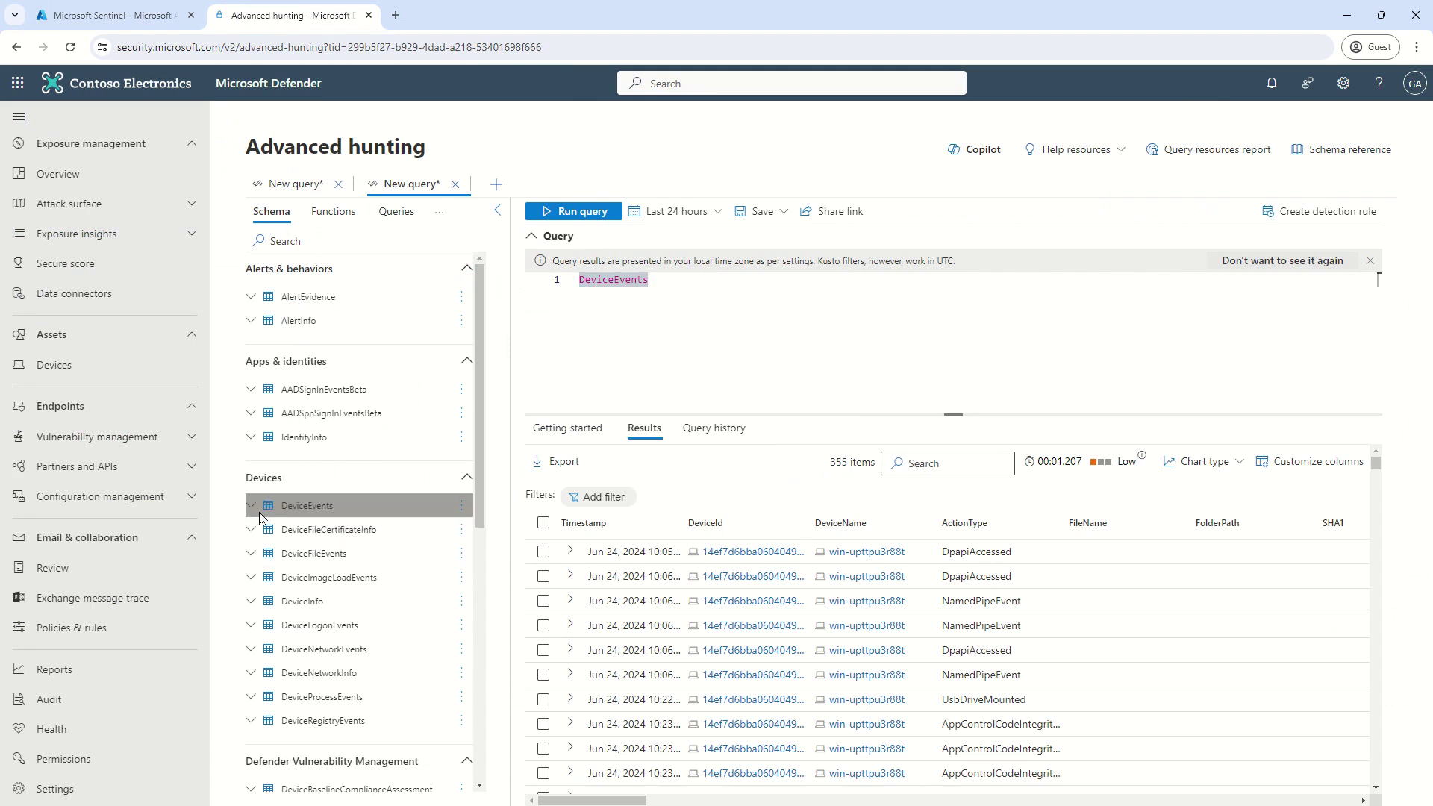
Expand DeviceEvents in the Advanced hunting schema, then return to Sentinel's Data connectors.
{"action": "left_click", "coordinate": [253, 512]}
{"action": "scroll", "coordinate": [348, 543], "scroll_direction": "down", "scroll_amount": 1}
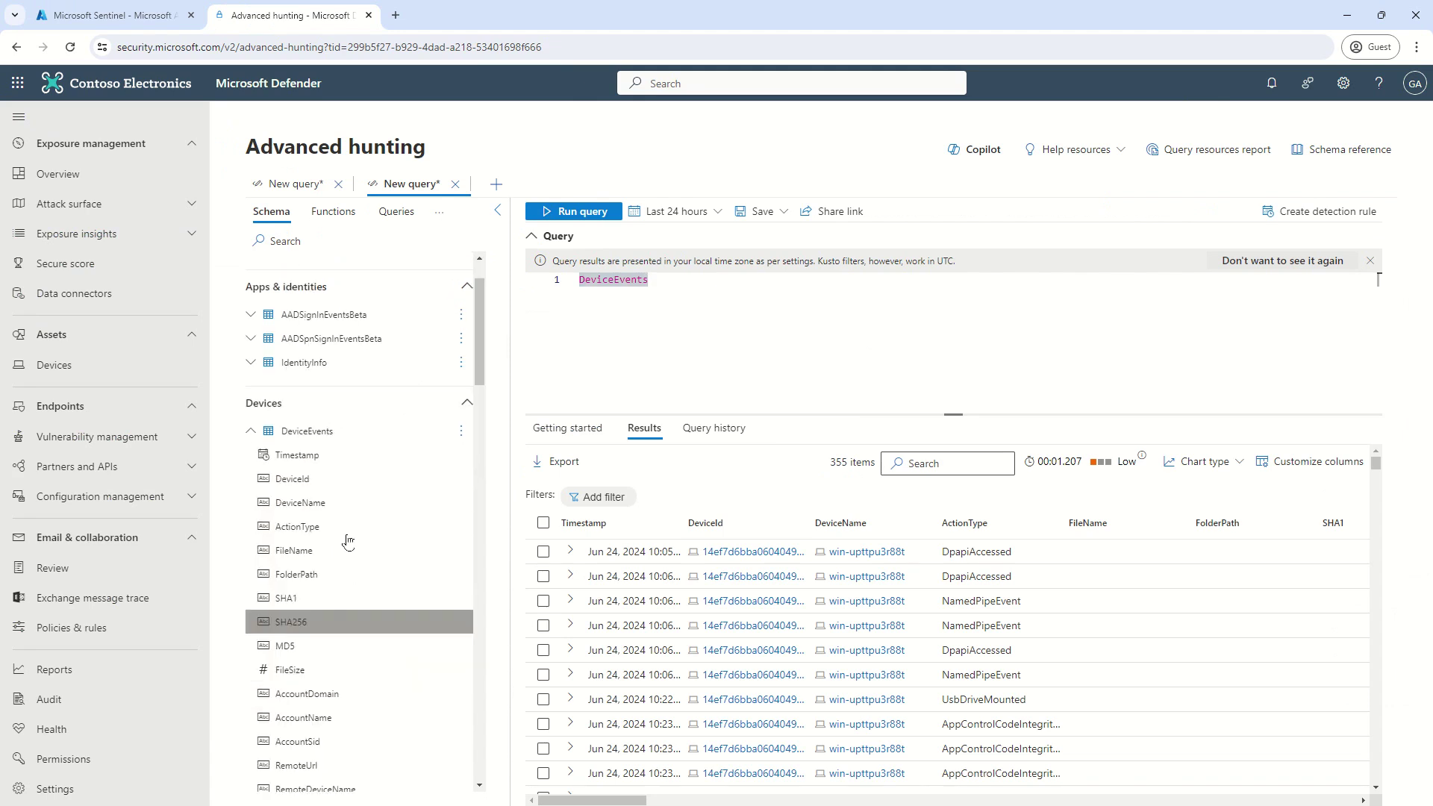
{"action": "scroll", "coordinate": [368, 688], "scroll_direction": "down", "scroll_amount": 1}
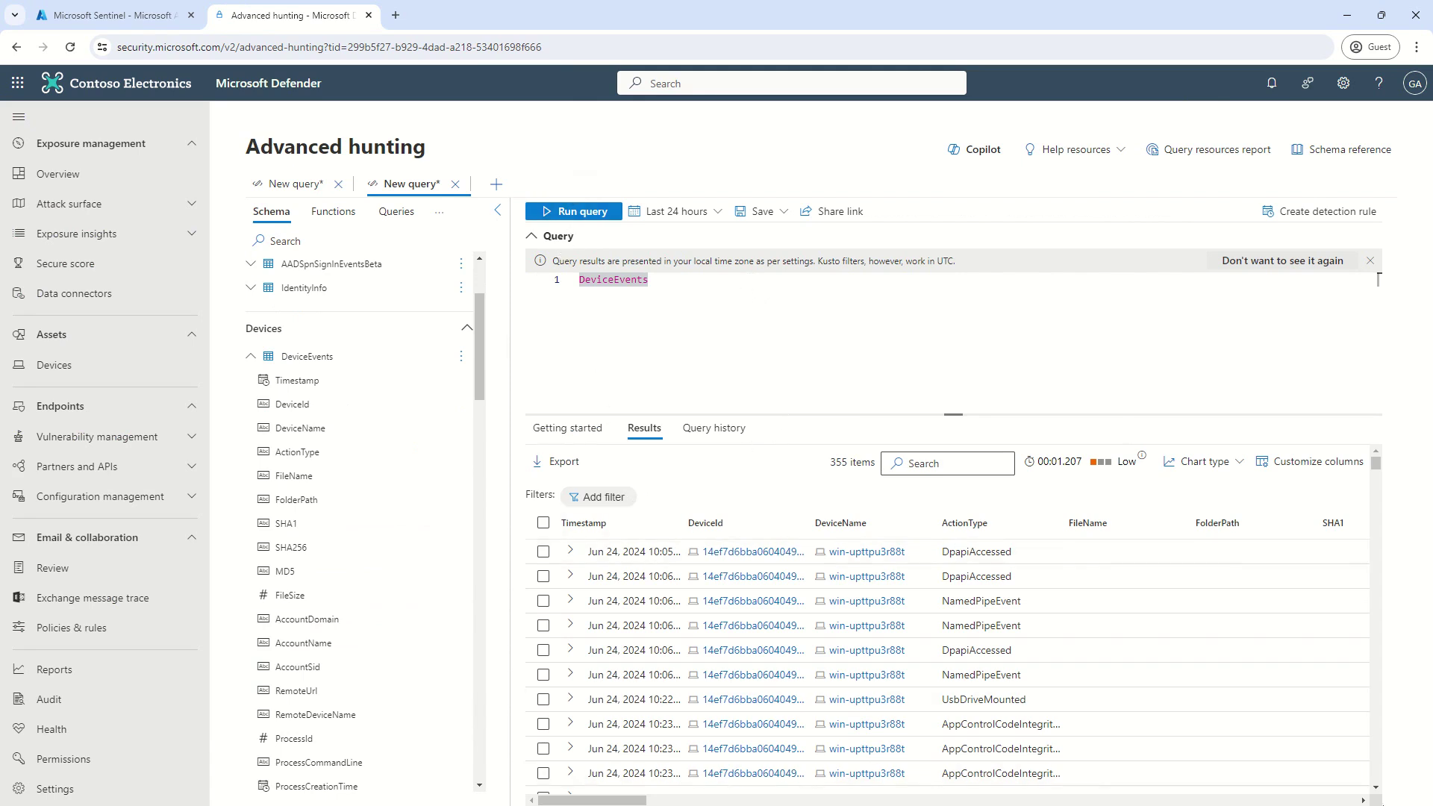
{"action": "left_click", "coordinate": [90, 6]}
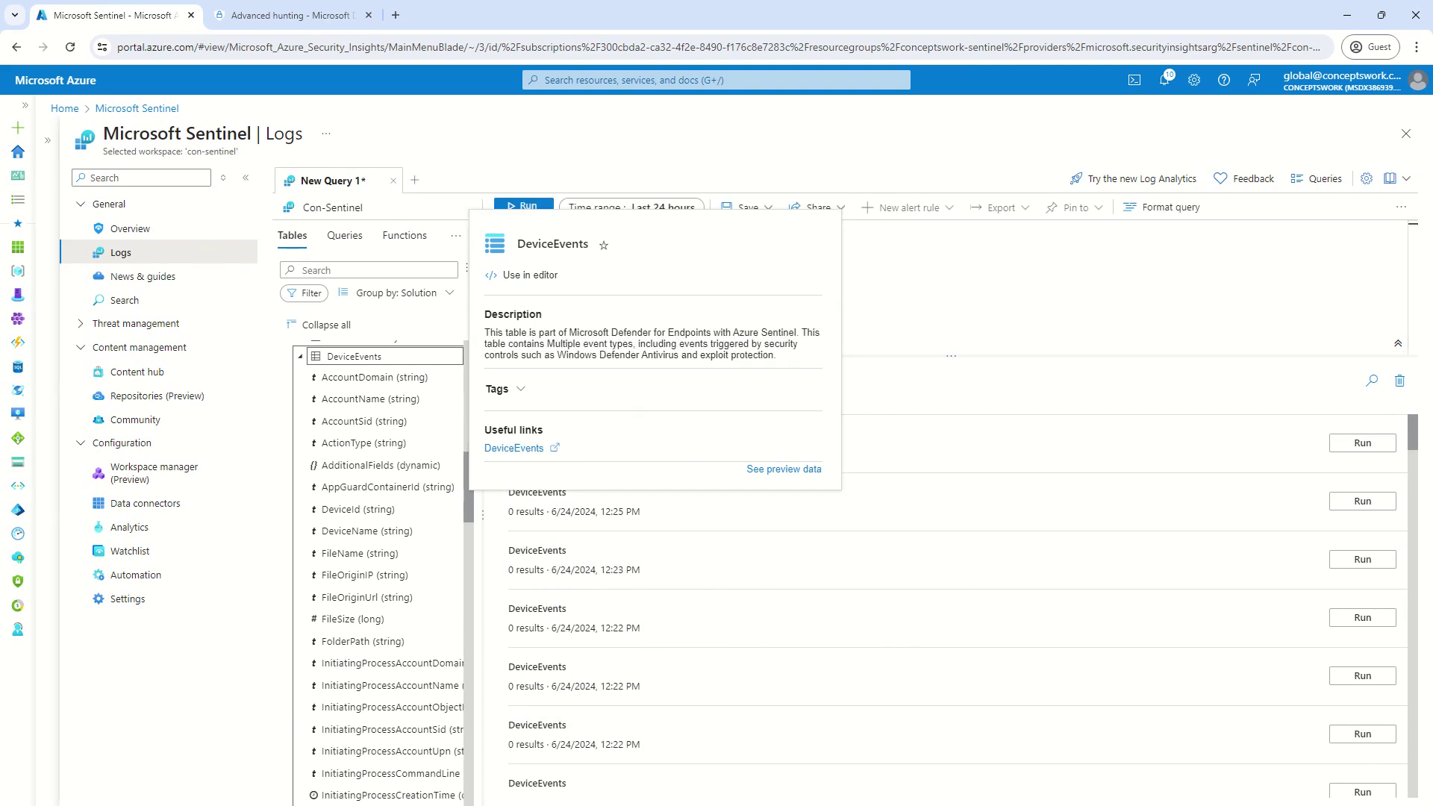
{"action": "left_click", "coordinate": [145, 503]}
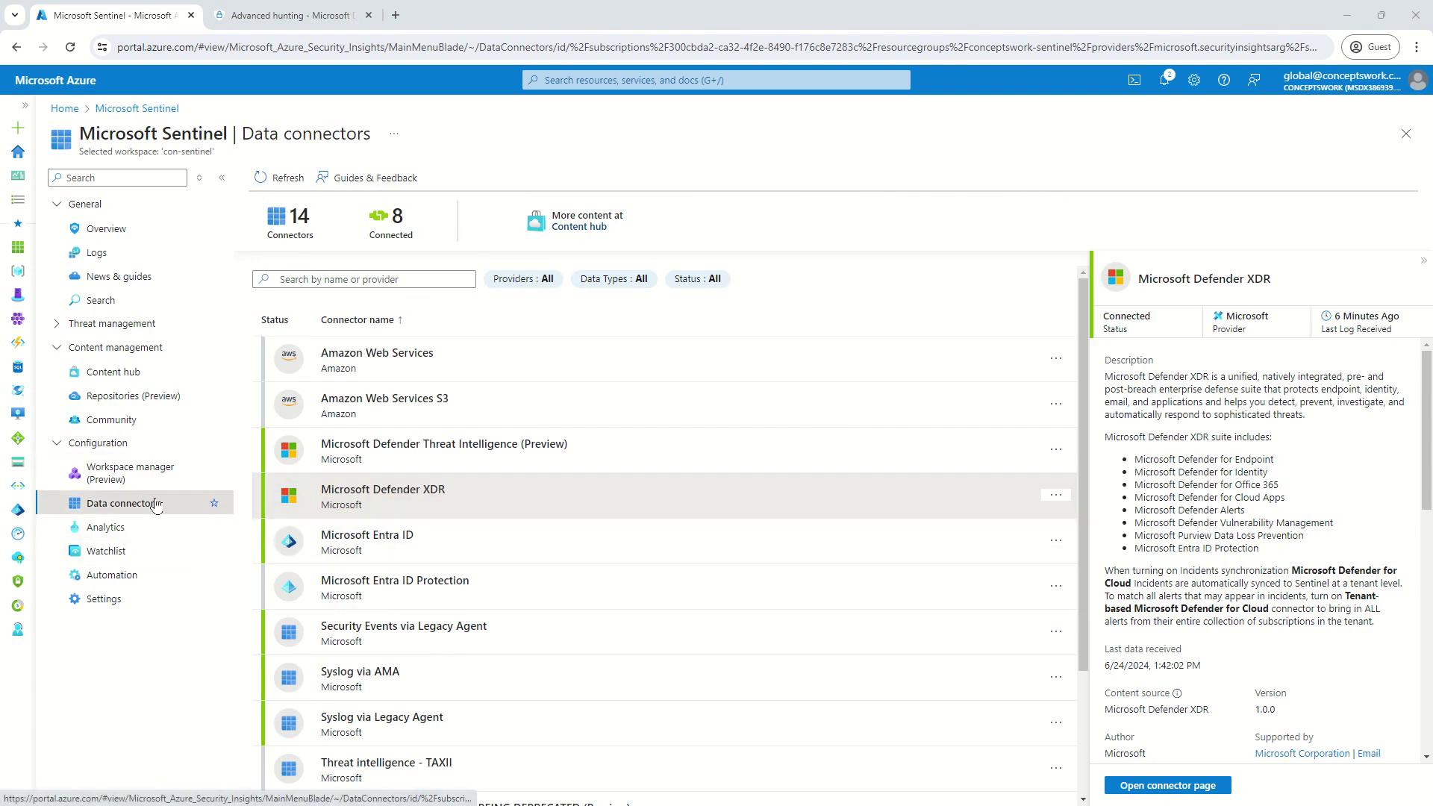
Open Microsoft Defender XDR's details and confirm DeviceEvents receiving data on 6/24/2024.
{"action": "left_click", "coordinate": [441, 496]}
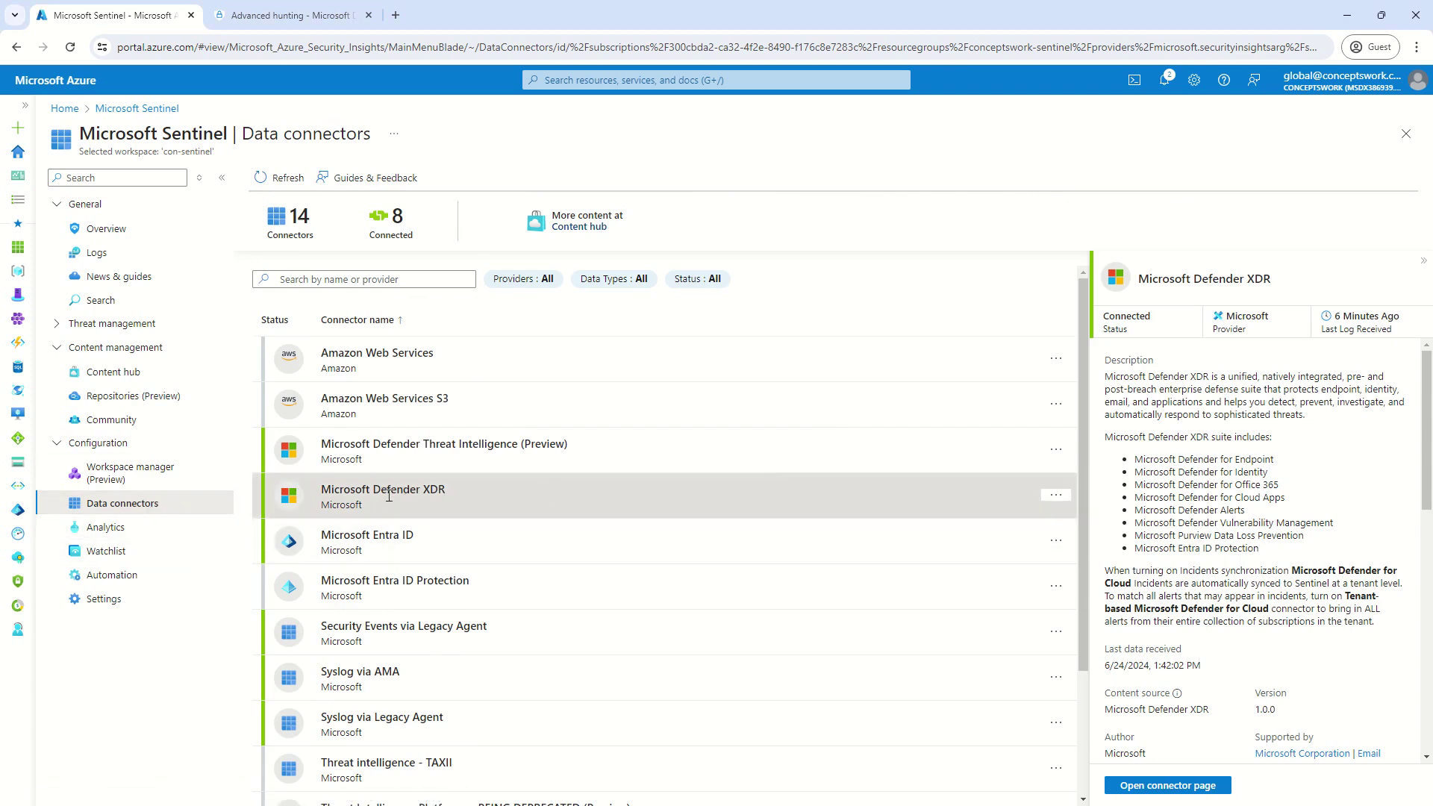
{"action": "left_click_drag", "start_coordinate": [334, 492], "coordinate": [521, 490]}
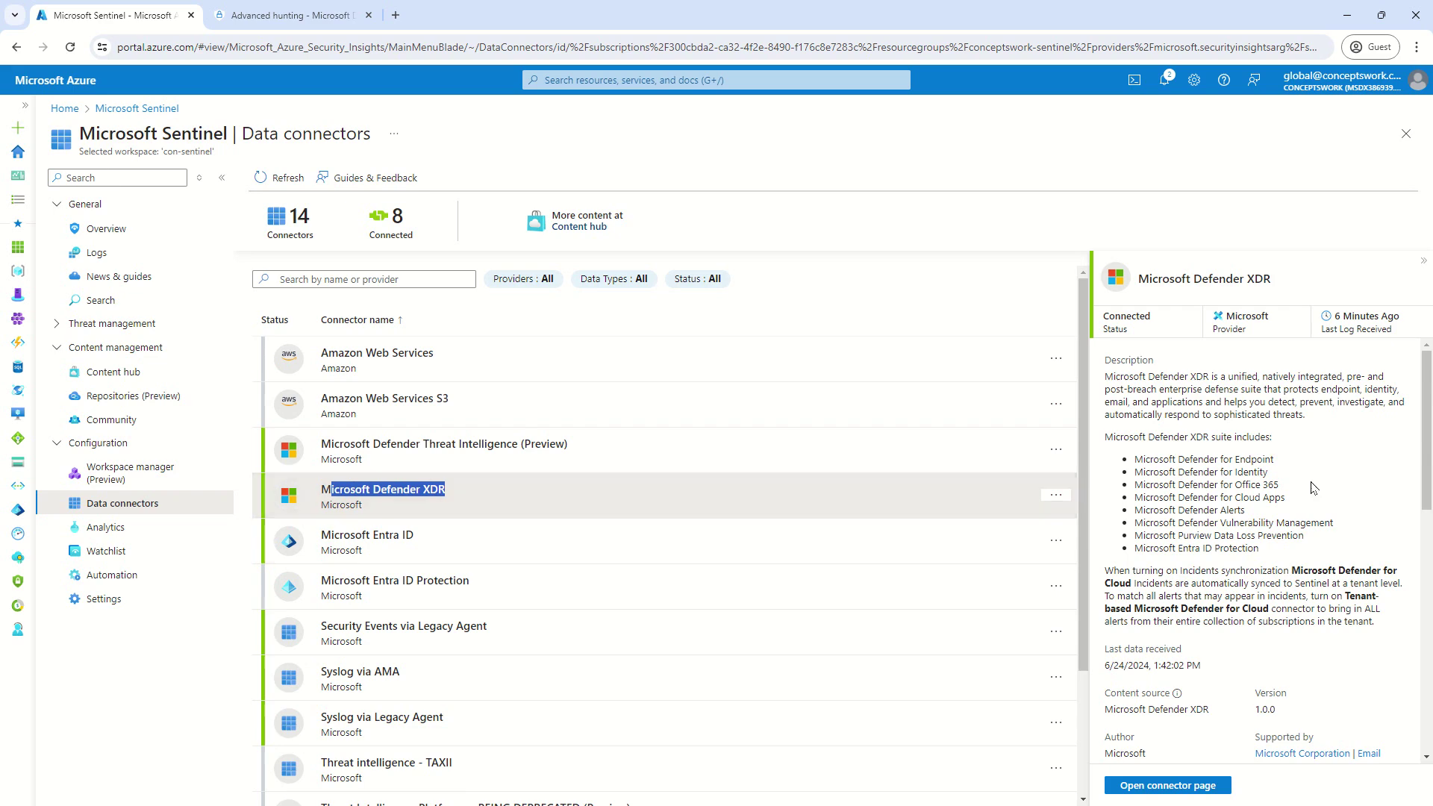
{"action": "scroll", "coordinate": [1333, 482], "scroll_direction": "down", "scroll_amount": 5}
{"action": "scroll", "coordinate": [1284, 552], "scroll_direction": "down", "scroll_amount": 3}
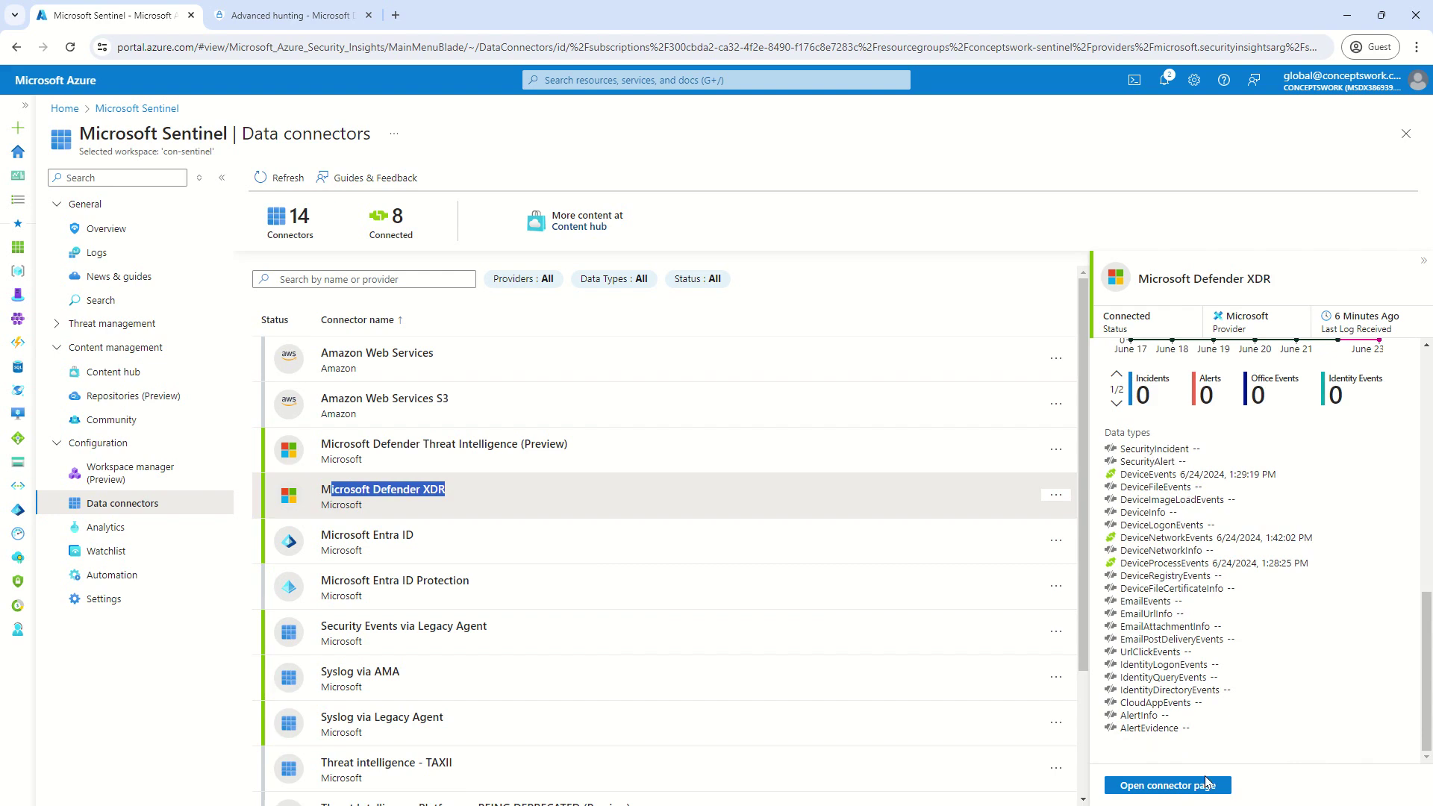
Run the DeviceEvents query in Sentinel Logs, returning 2 records dated 6/24/2024.
{"action": "left_click", "coordinate": [89, 254]}
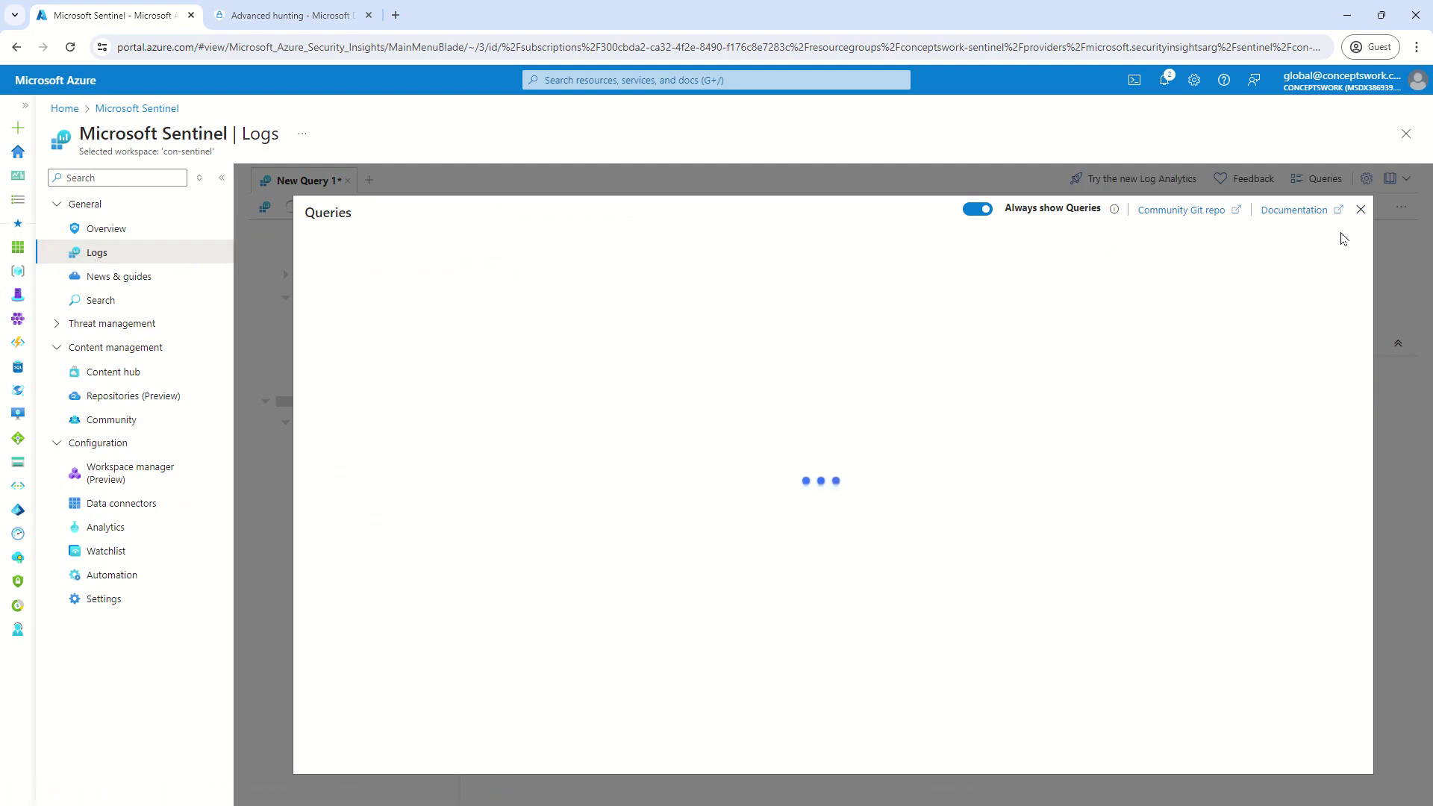
{"action": "left_click", "coordinate": [1362, 211]}
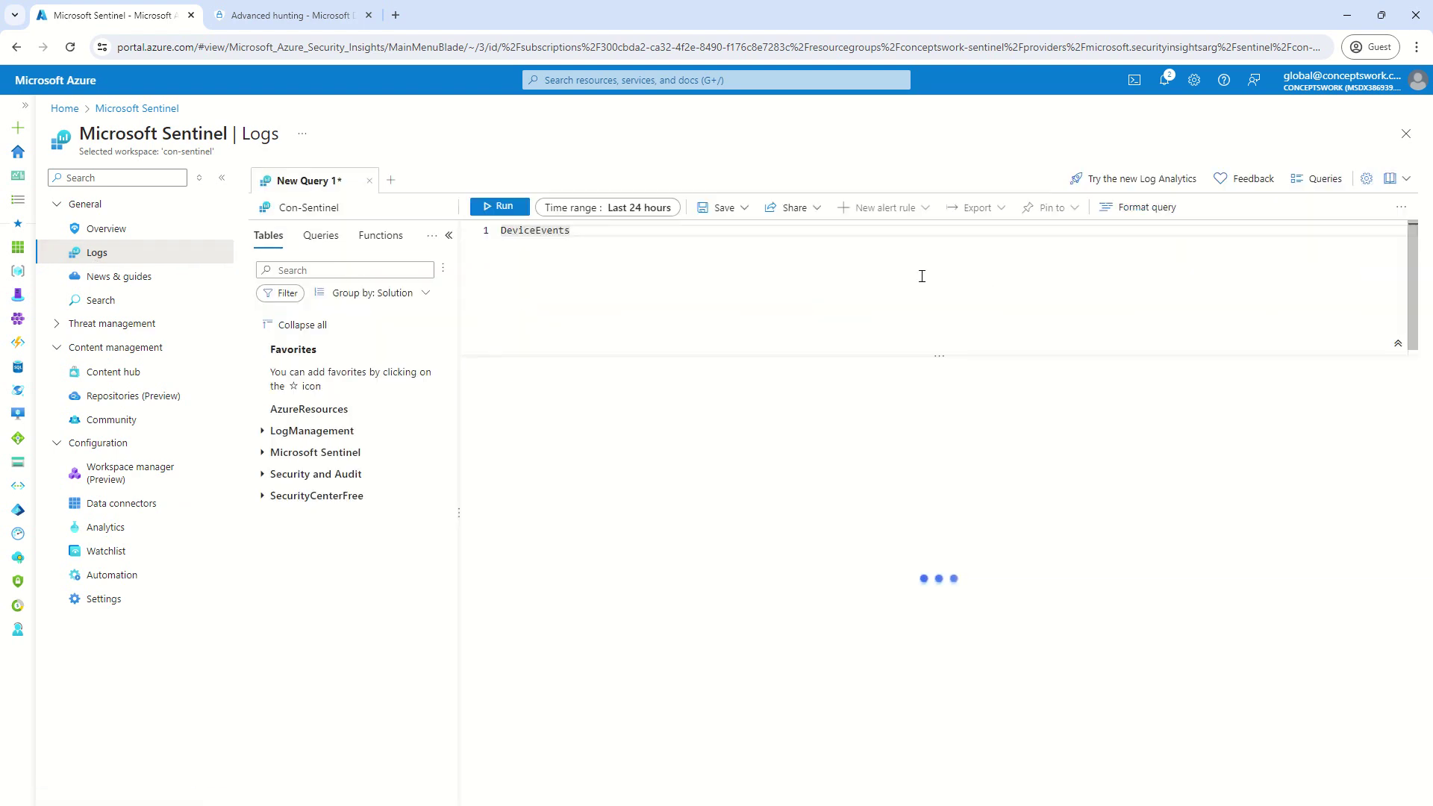
{"action": "left_click", "coordinate": [497, 208]}
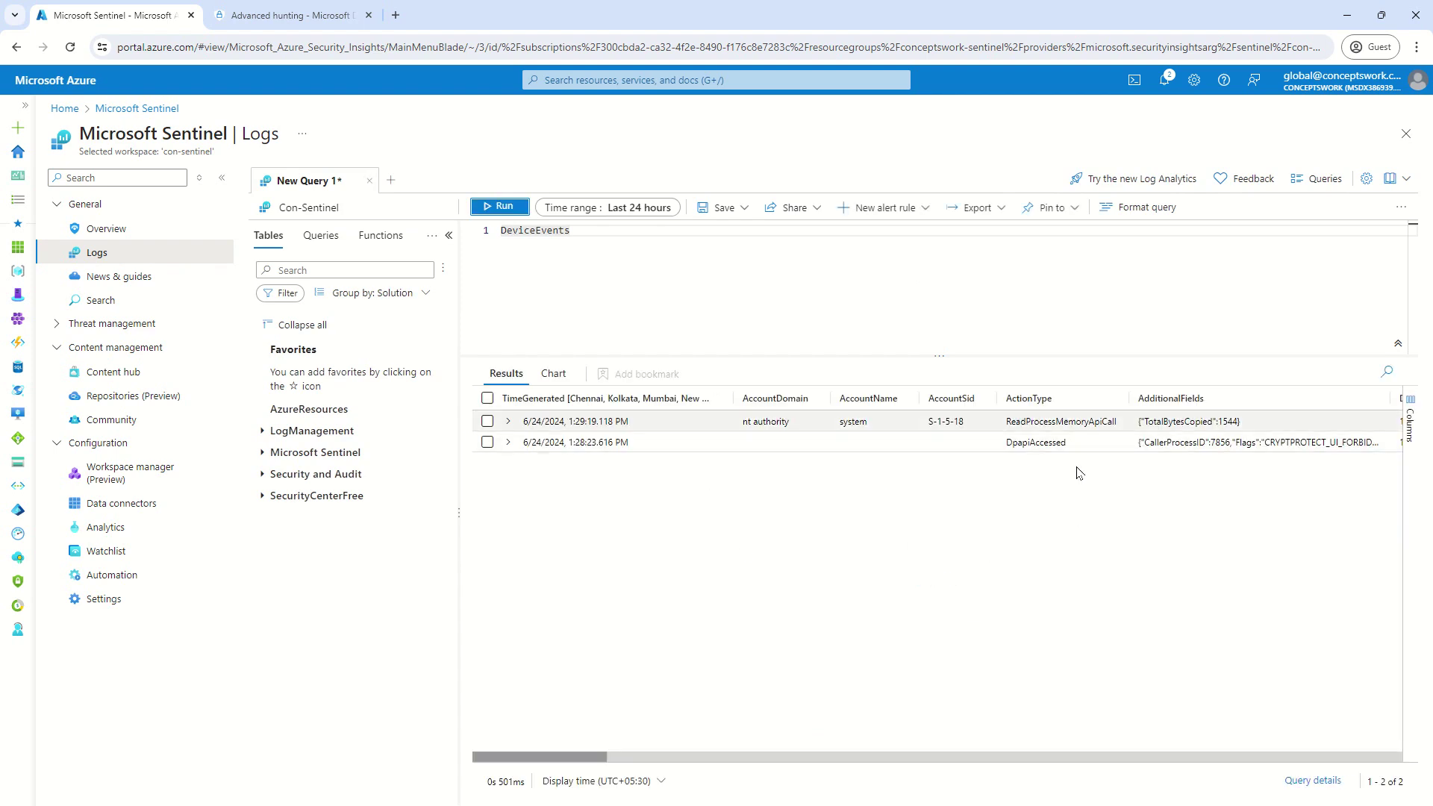
Rerun the Defender DeviceFileEvents hunt (1626 items) and compare it against the Sentinel Logs results.
{"action": "left_click", "coordinate": [291, 15]}
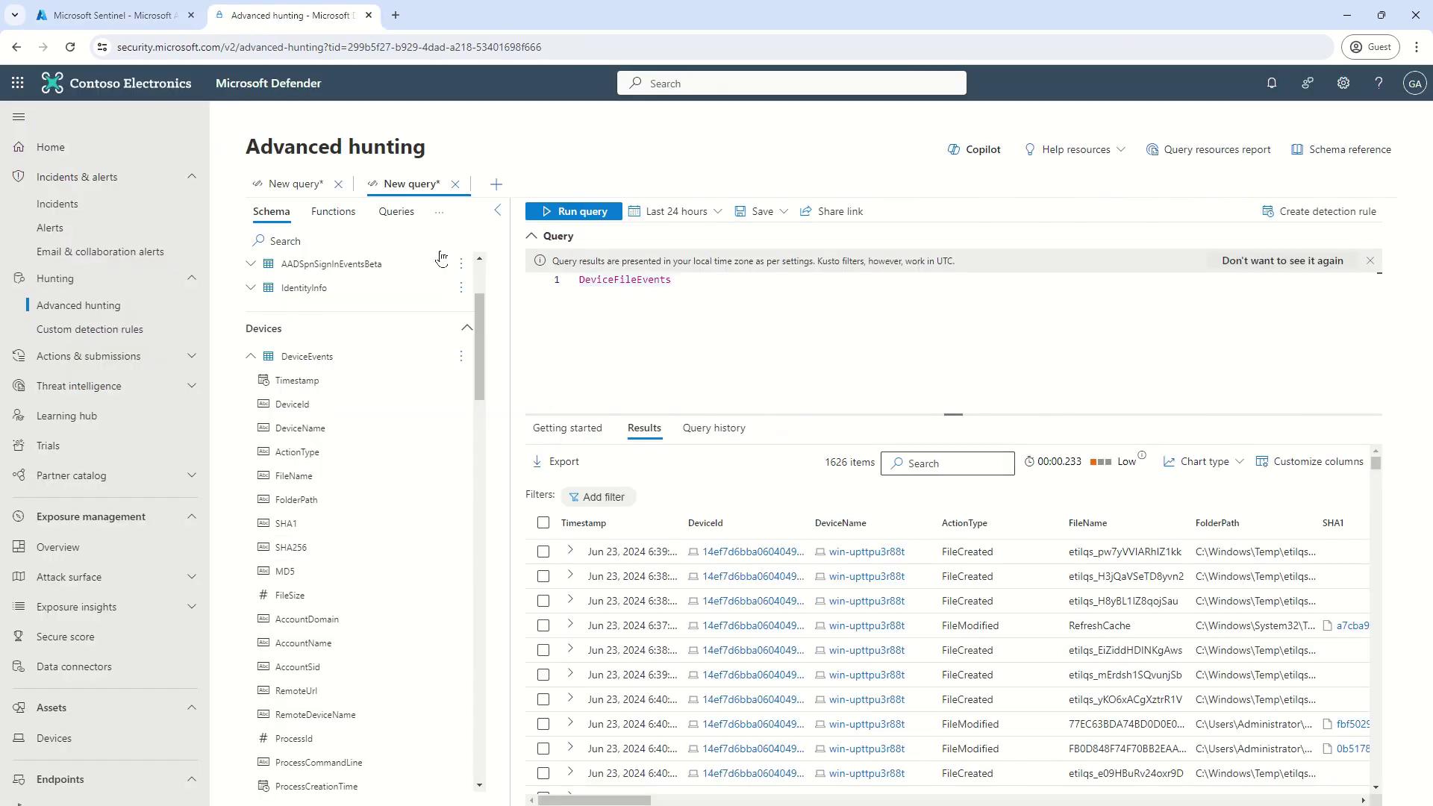
{"action": "left_click", "coordinate": [575, 213]}
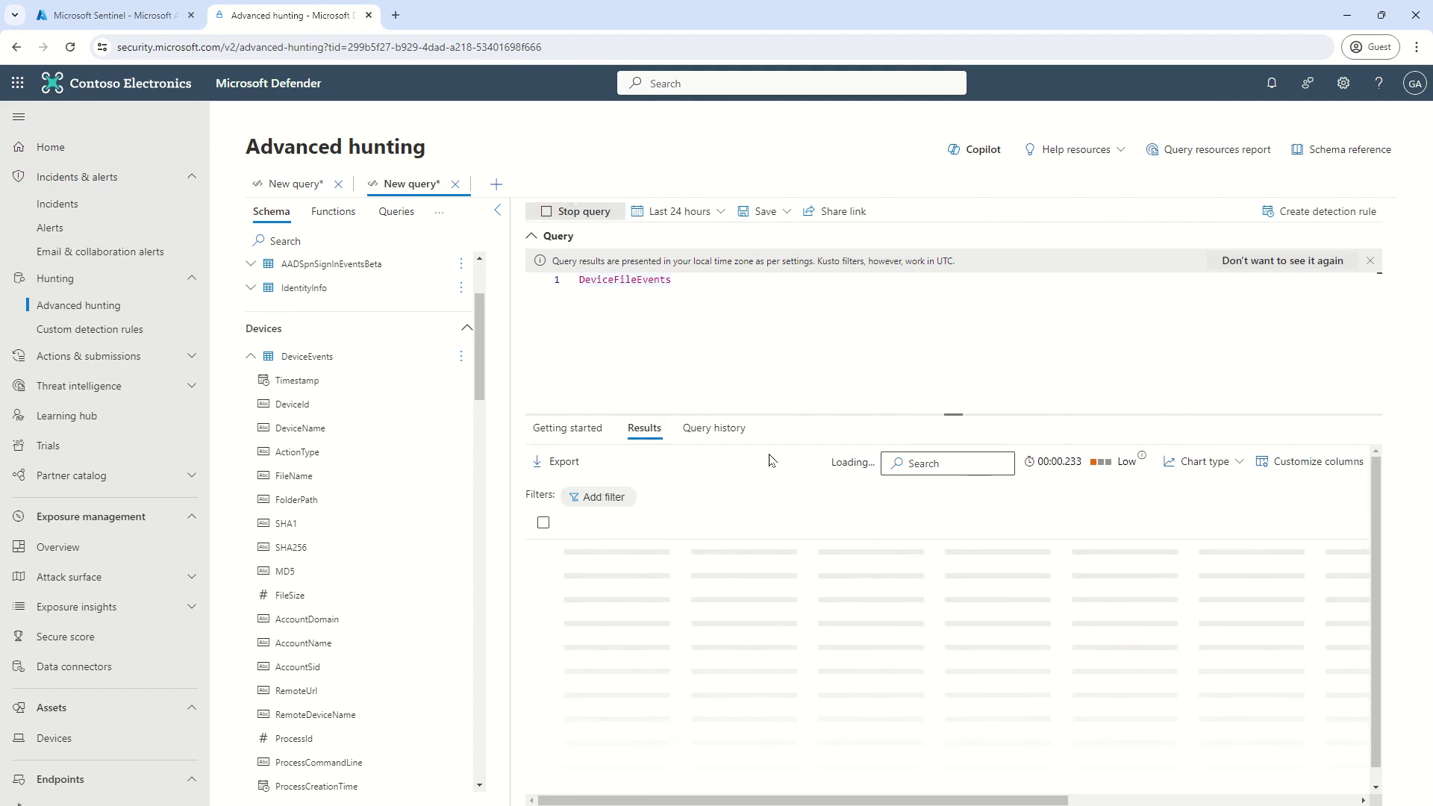
{"action": "left_click", "coordinate": [136, 10]}
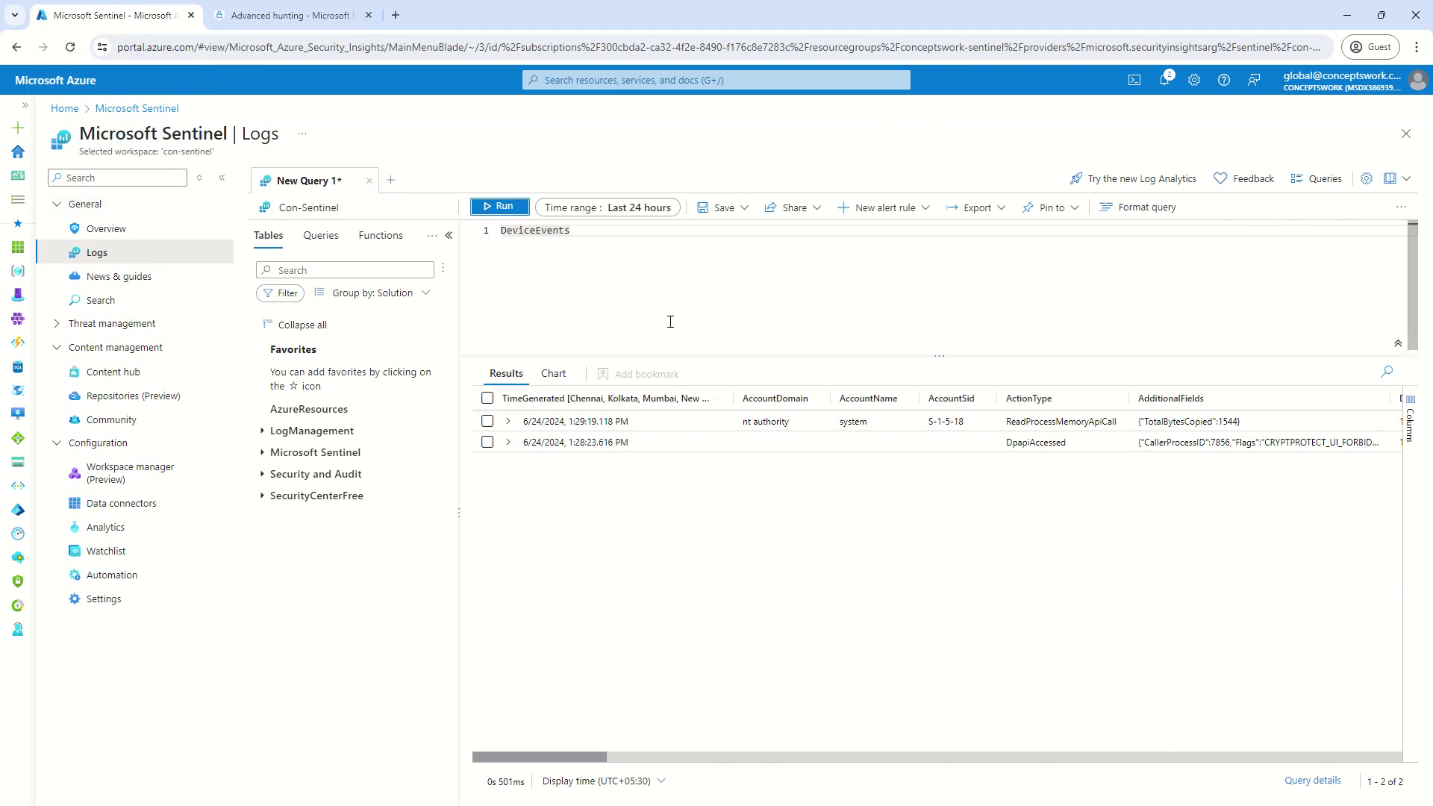
{"action": "left_click", "coordinate": [293, 18]}
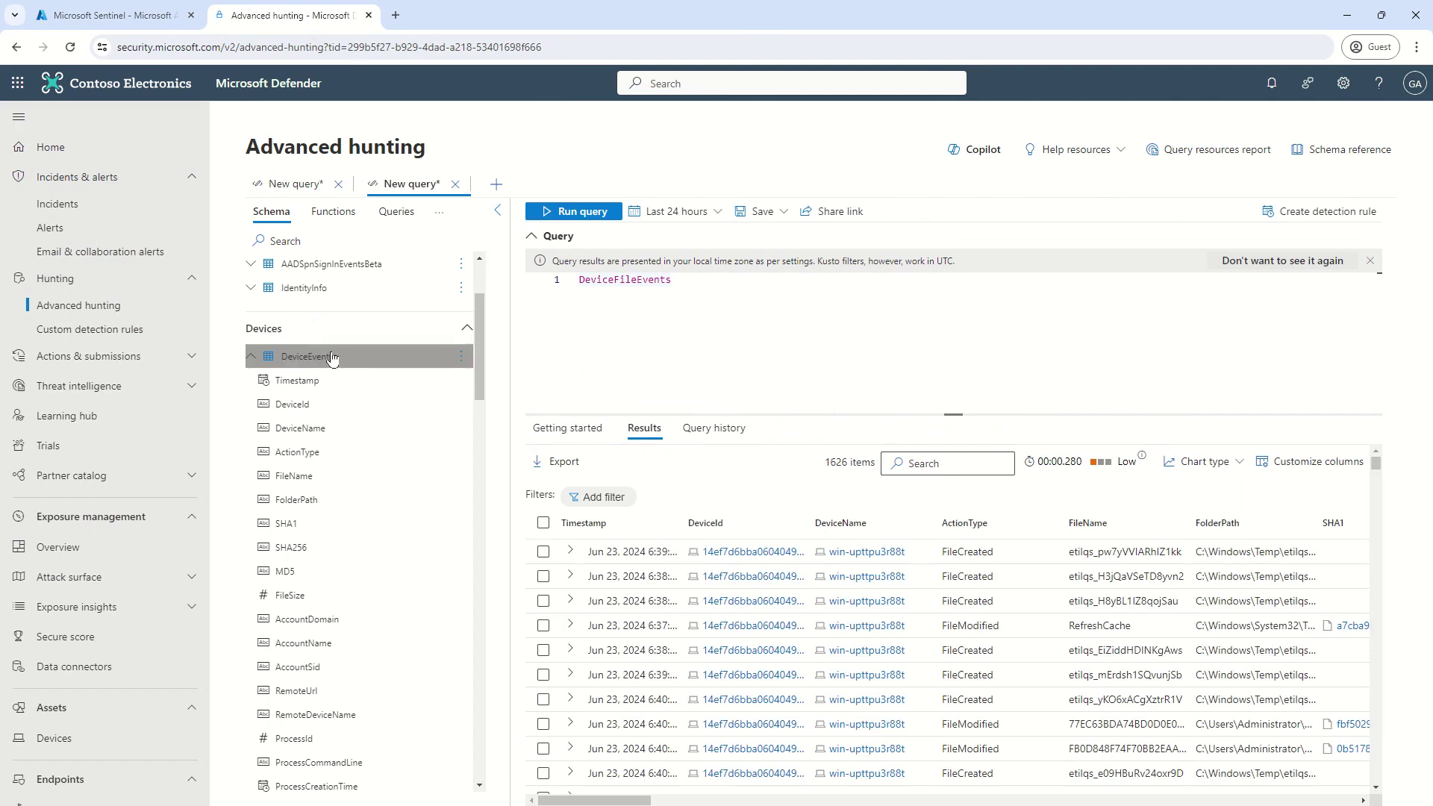
{"action": "left_click", "coordinate": [128, 20]}
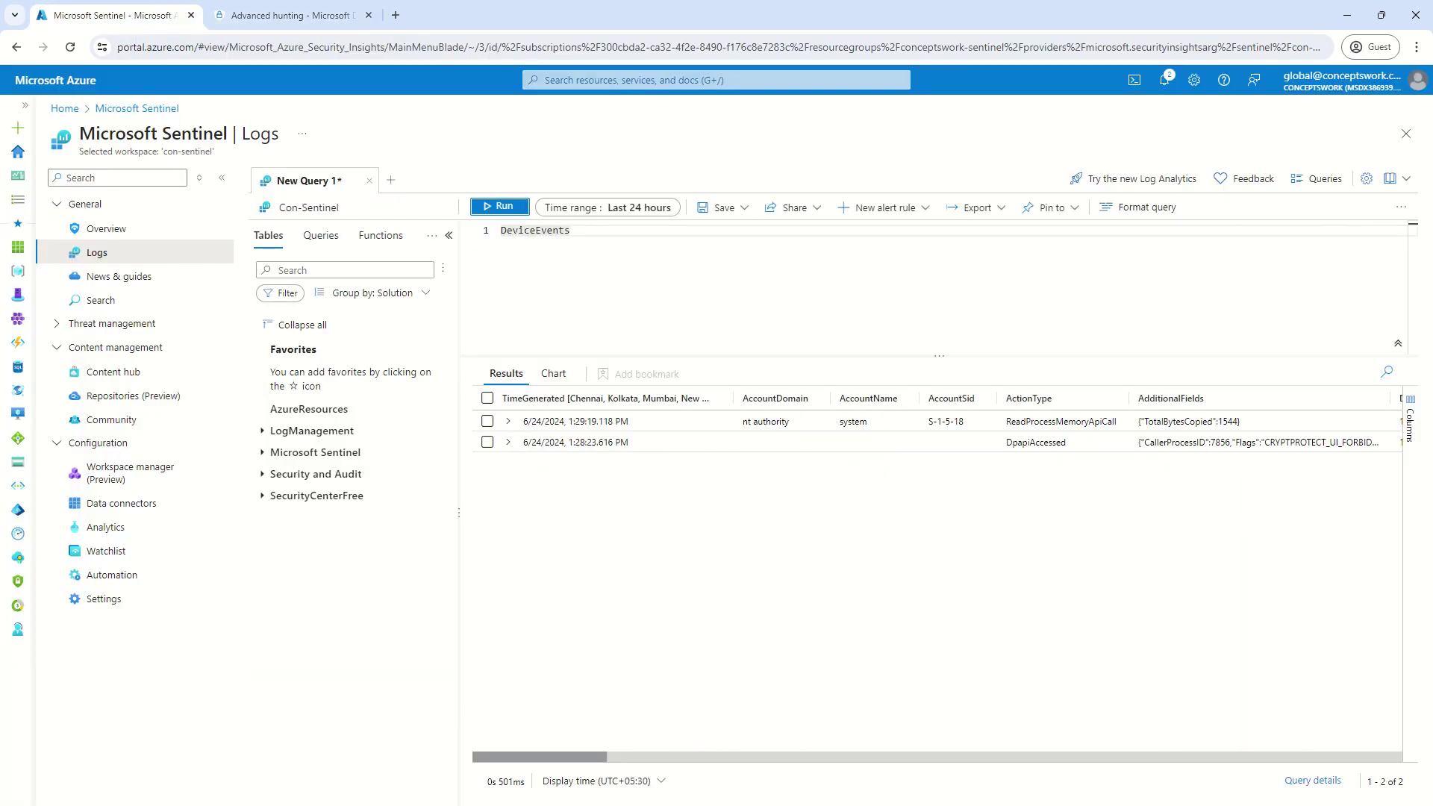